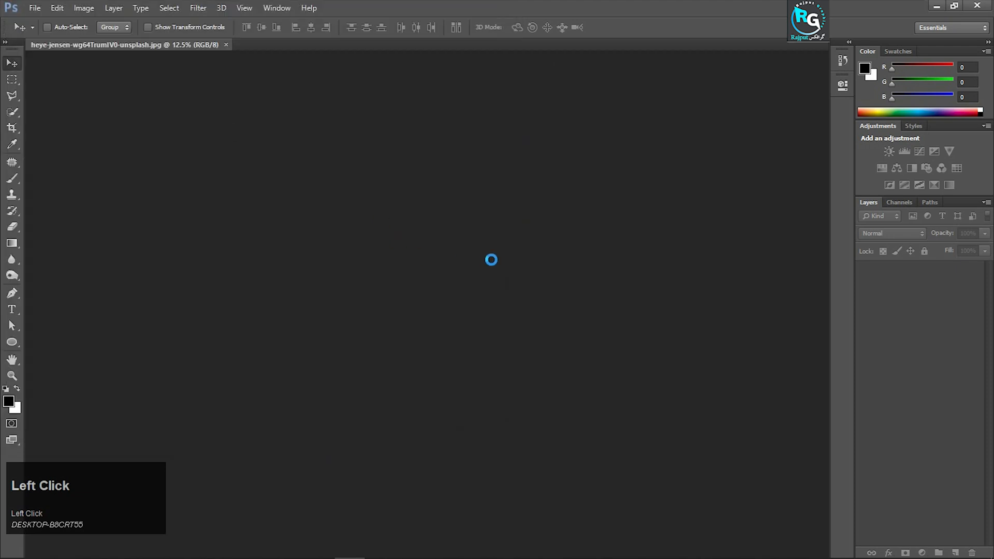
# Outline the left glass pane of the orange building's top-floor double window with the Polygonal Lasso tool
pyautogui.hotkey('ctrl', '=')
pyautogui.keyDown('ctrl'); pyautogui.scroll(-3, 496, 267); pyautogui.keyUp('ctrl')
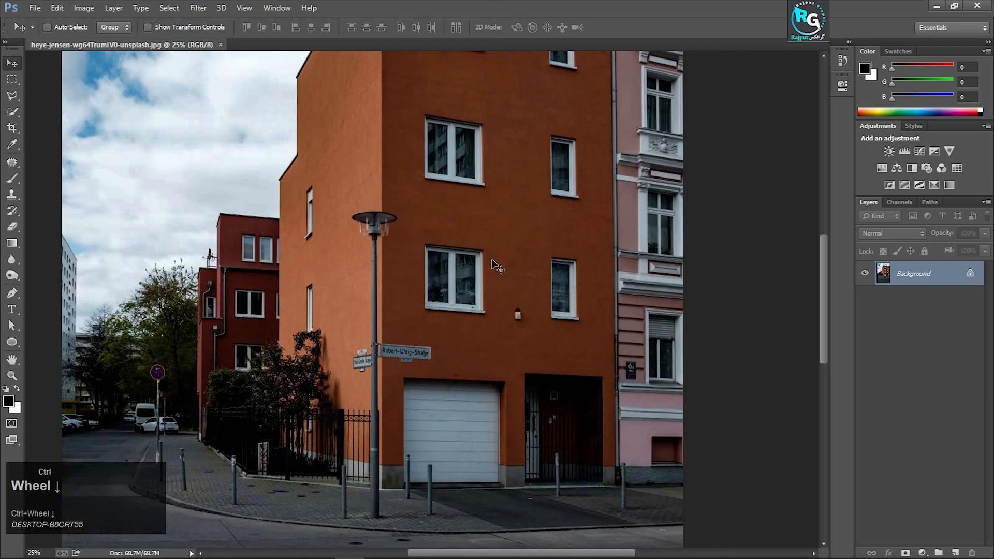
pyautogui.scroll(3, 498, 260)
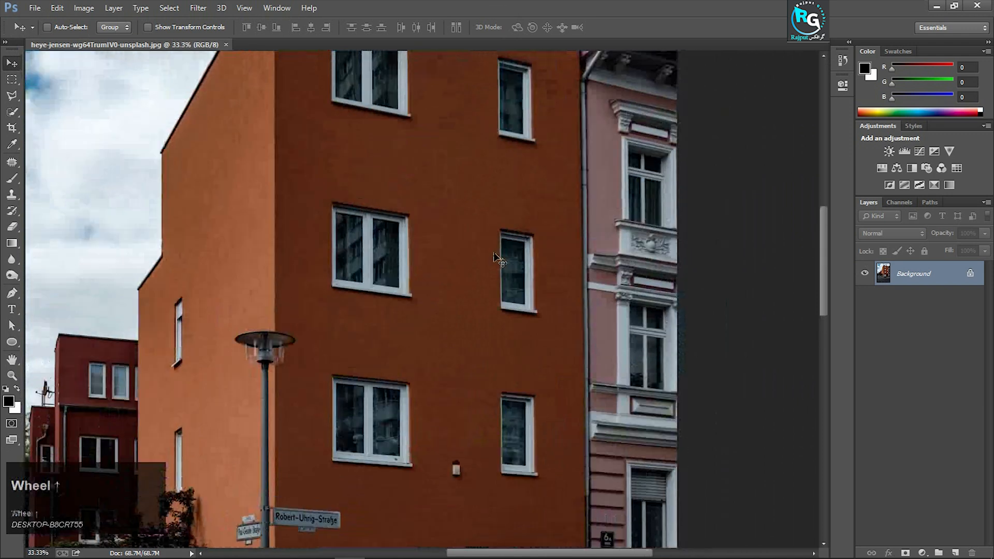
pyautogui.rightClick(12, 95)
pyautogui.click(57, 106)
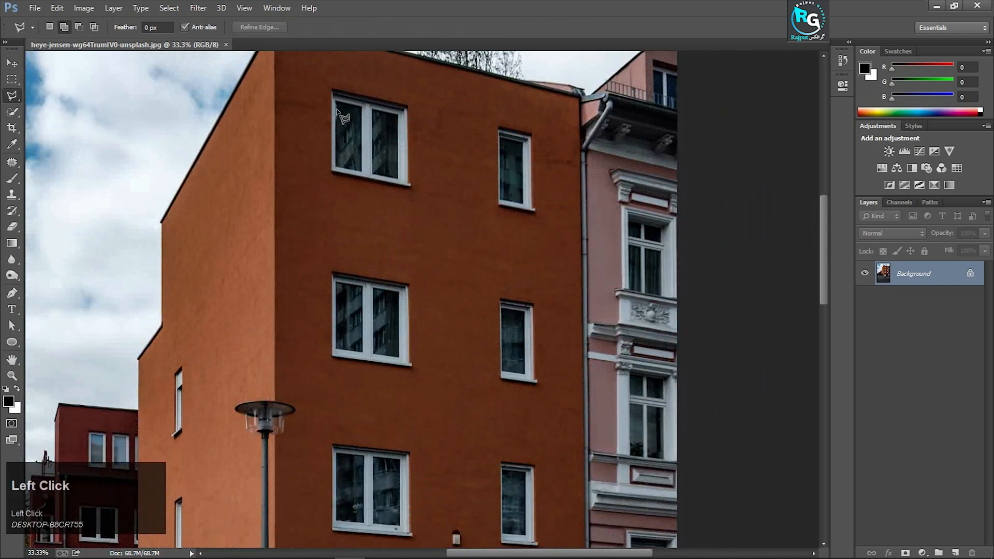
pyautogui.press('ctrl')
pyautogui.hotkey('ctrl', '=')
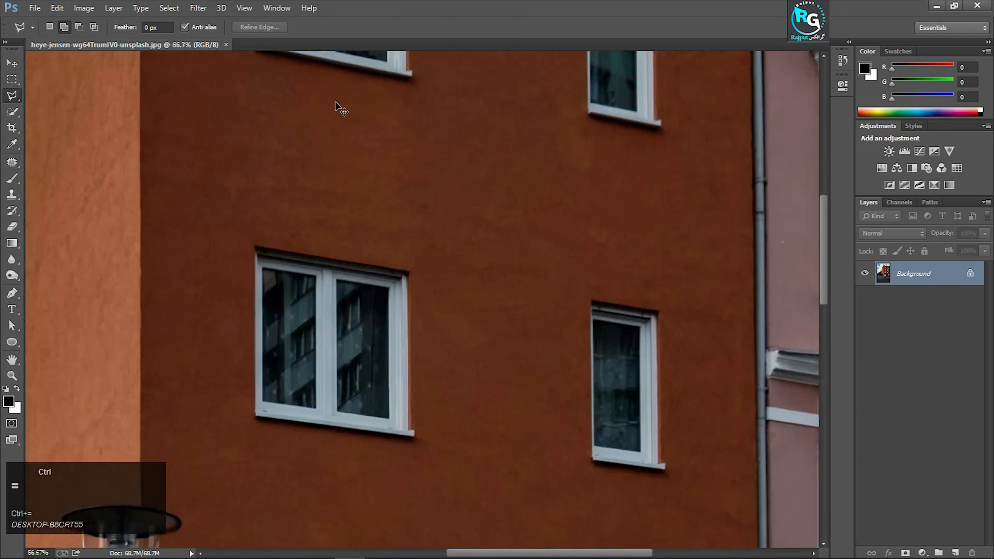
pyautogui.scroll(3, 341, 108)
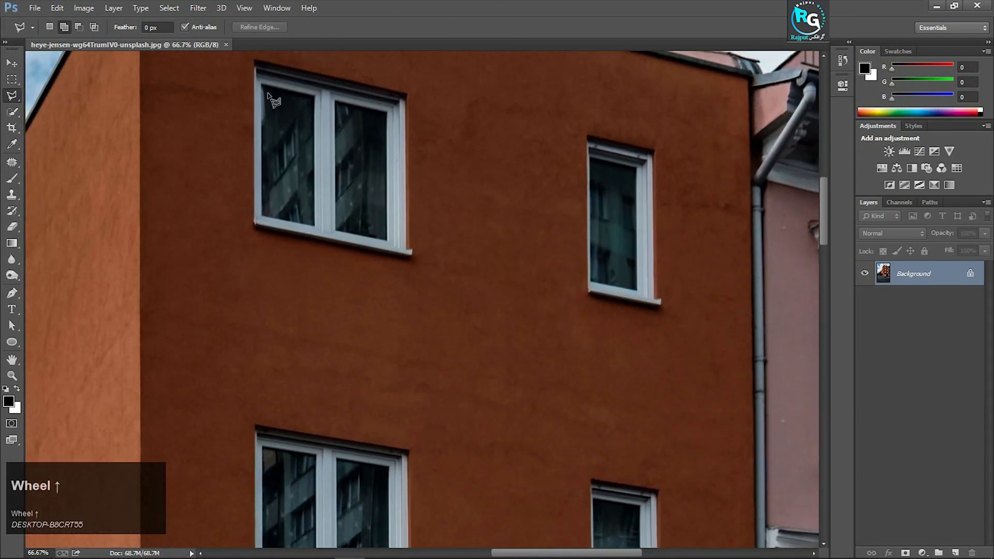
pyautogui.click(262, 87)
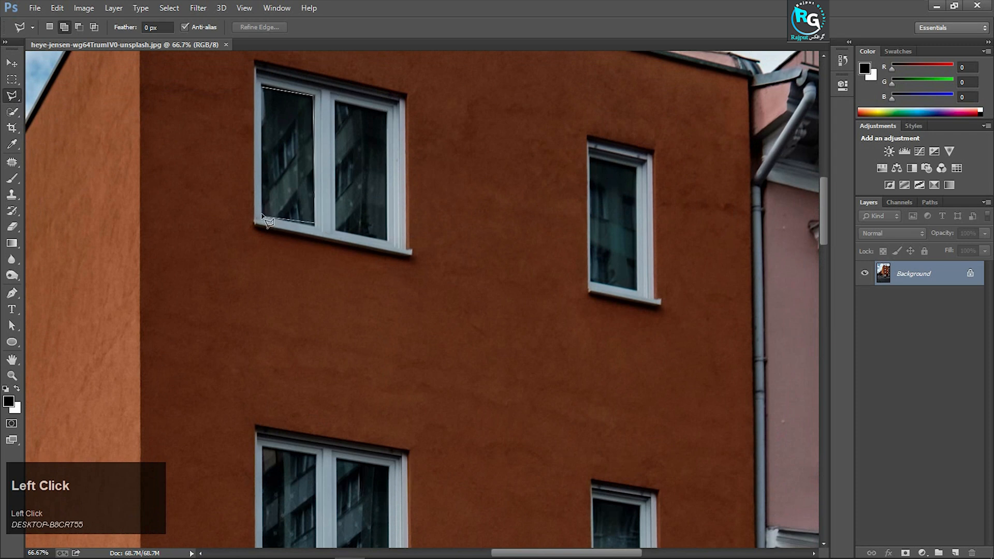
pyautogui.click(262, 87)
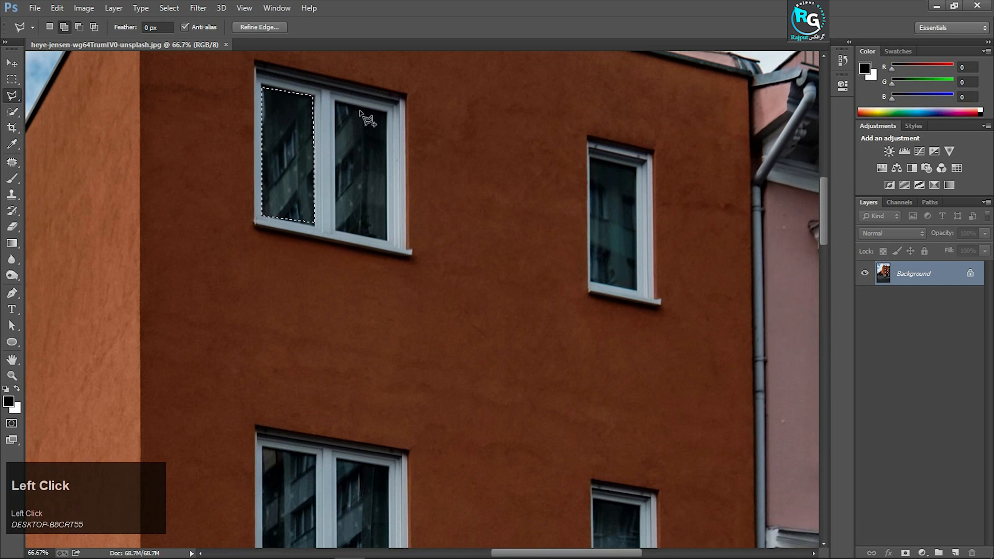
# Add the right glass pane of the orange building's top-floor double window to the selection
pyautogui.click(336, 102)
pyautogui.click(388, 112)
pyautogui.click(387, 239)
pyautogui.click(336, 103)
# Add both glass panes of the orange building's middle-floor double window to the selection
pyautogui.scroll(-5, 382, 260)
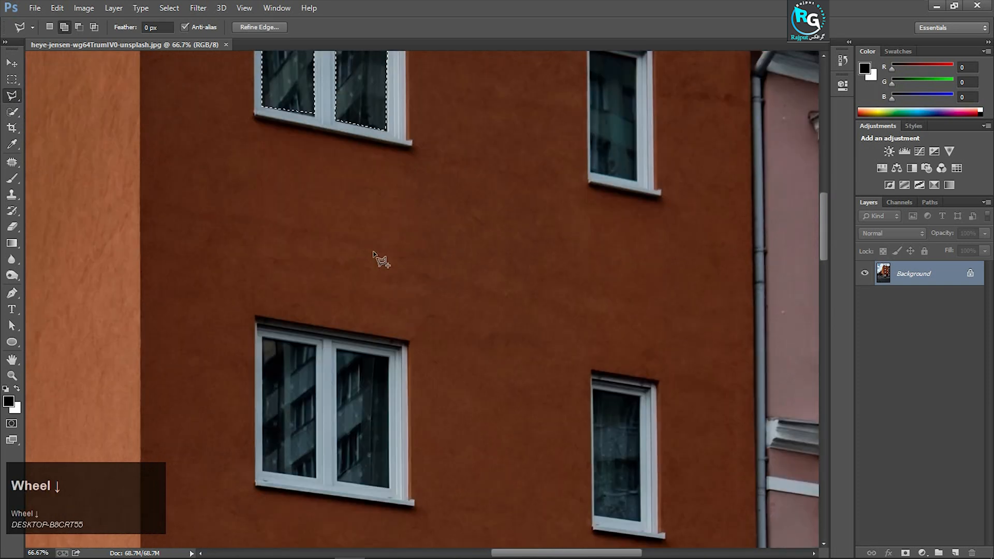
pyautogui.click(263, 229)
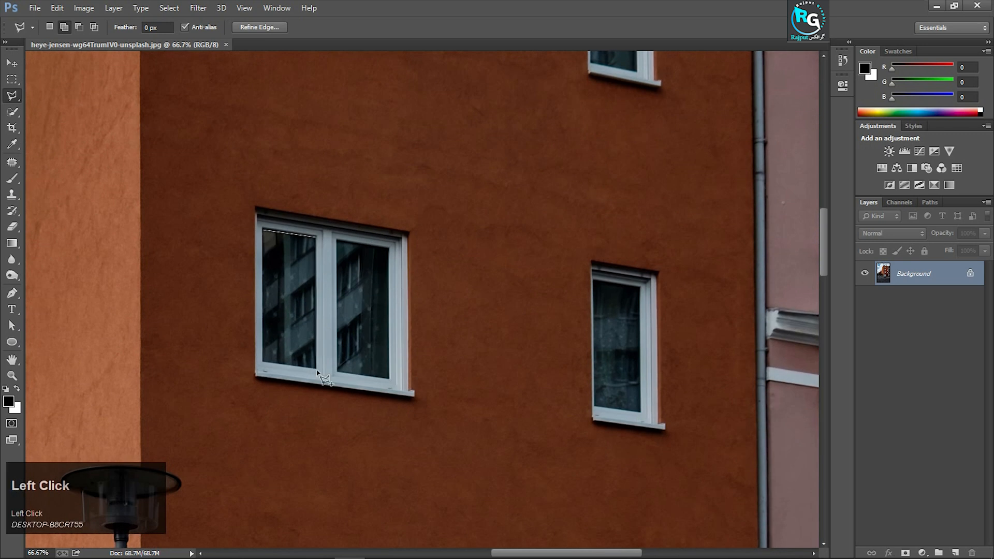
pyautogui.click(263, 231)
pyautogui.click(337, 241)
pyautogui.click(389, 248)
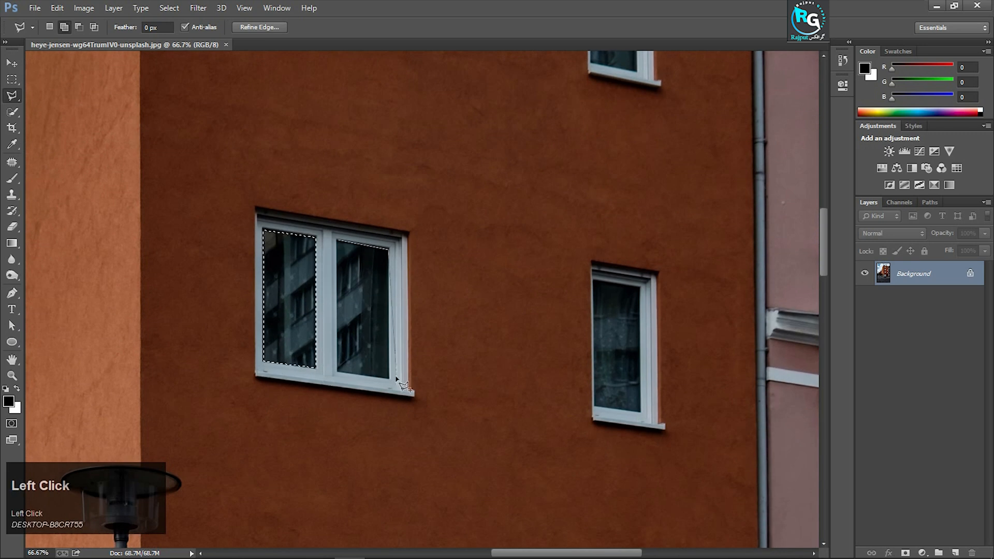
pyautogui.click(338, 372)
pyautogui.click(337, 241)
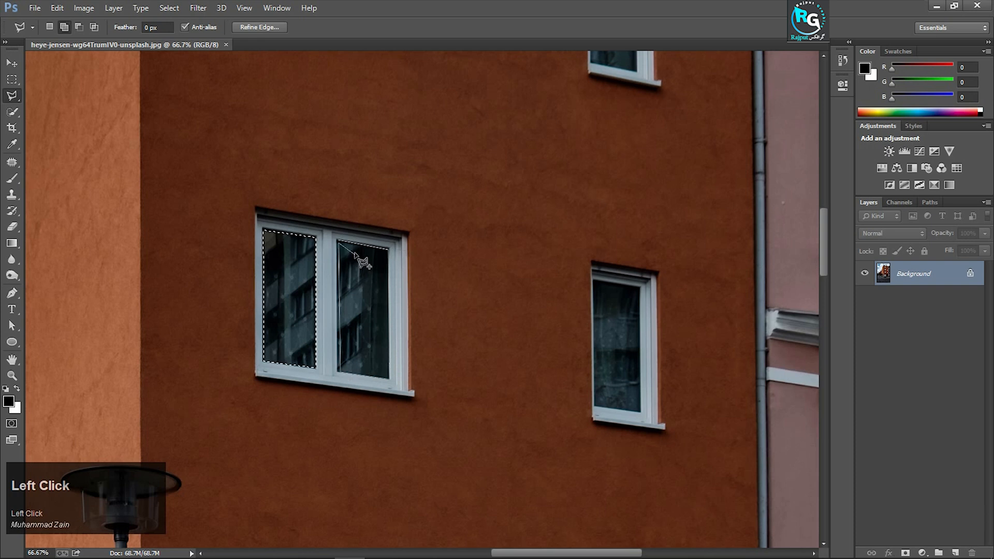
# Add the glass of the narrow window on the orange building's middle floor to the selection
pyautogui.click(594, 282)
pyautogui.click(639, 288)
pyautogui.click(641, 414)
pyautogui.click(594, 417)
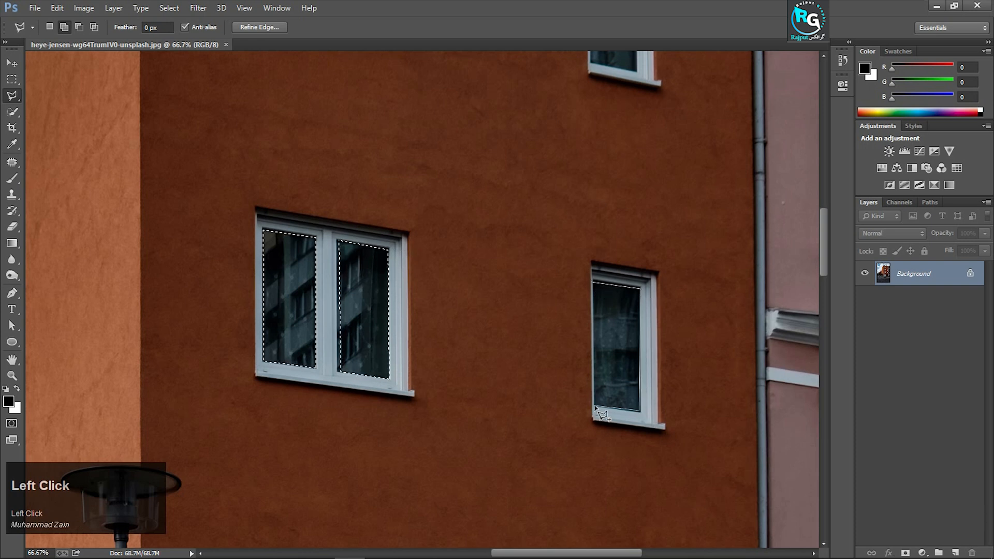
pyautogui.click(593, 282)
# Add the glass of the narrow window on the orange building's top floor to the selection
pyautogui.scroll(5, 628, 215)
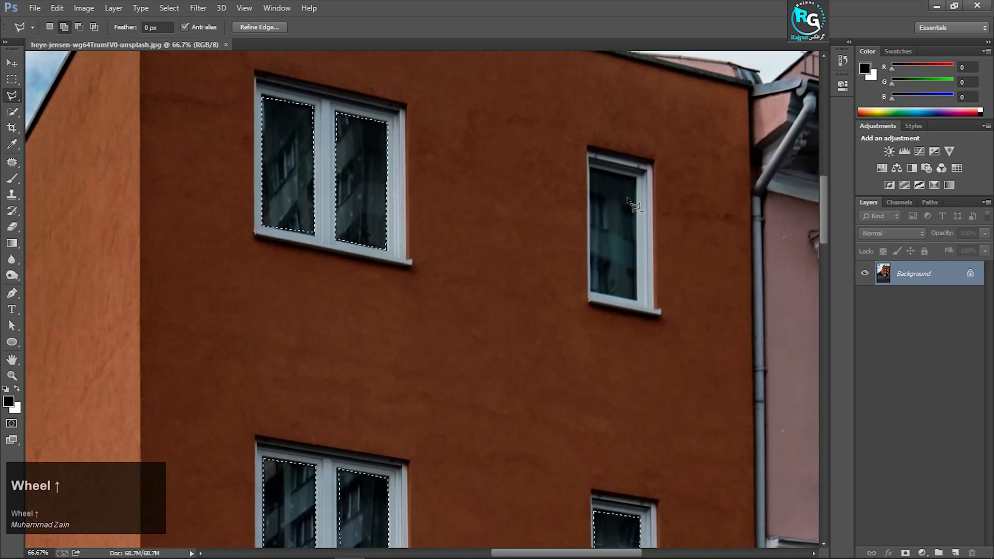
pyautogui.click(591, 169)
pyautogui.click(635, 176)
pyautogui.click(638, 300)
pyautogui.click(590, 301)
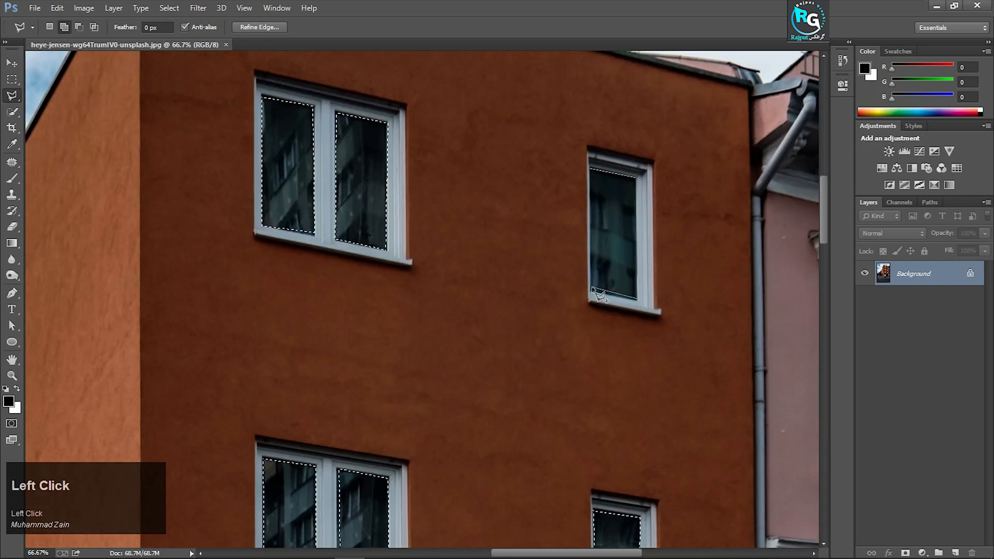
pyautogui.click(591, 169)
# Add both glass panes of the orange building's lowest double window, above the garage door, to the selection
pyautogui.scroll(-4, 593, 239)
pyautogui.scroll(-7, 594, 239)
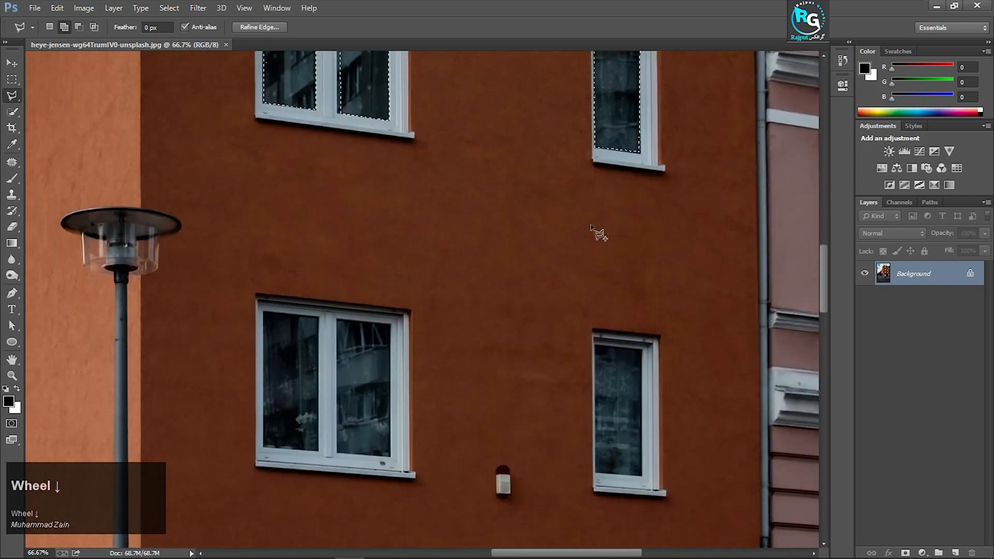
pyautogui.click(264, 204)
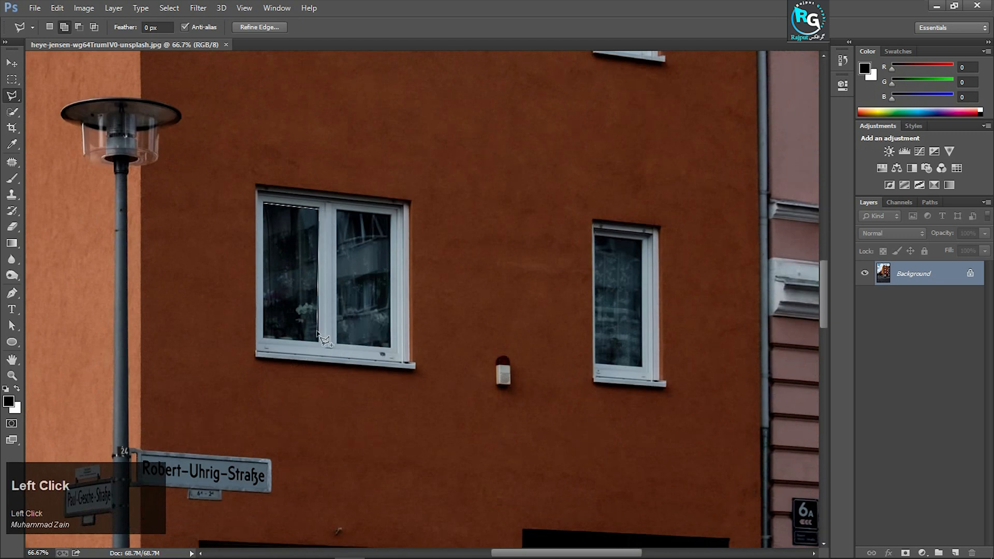
pyautogui.click(263, 338)
pyautogui.click(264, 203)
pyautogui.click(390, 344)
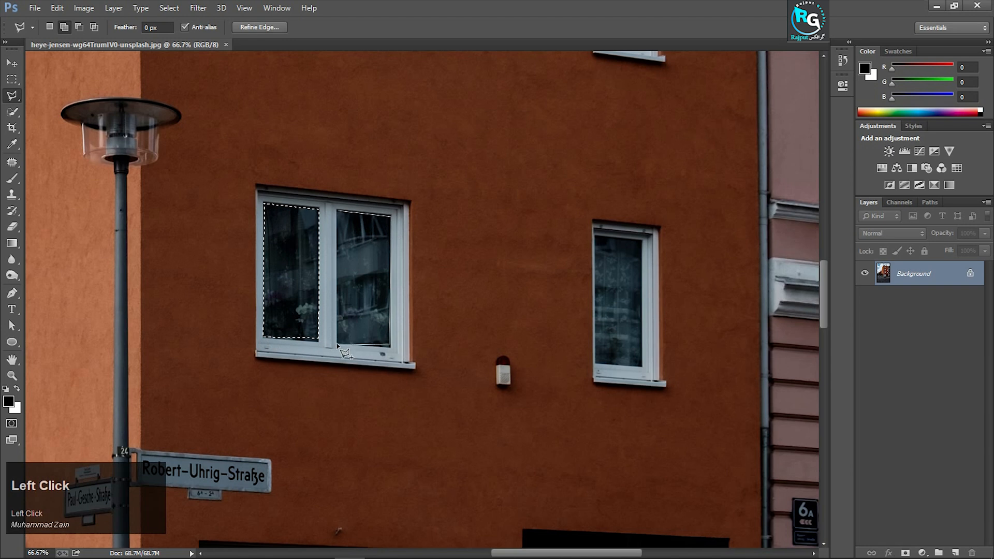
pyautogui.click(337, 211)
# Add the glass of the lowest narrow window, above the barred entrance, to the selection
pyautogui.click(594, 235)
pyautogui.click(642, 240)
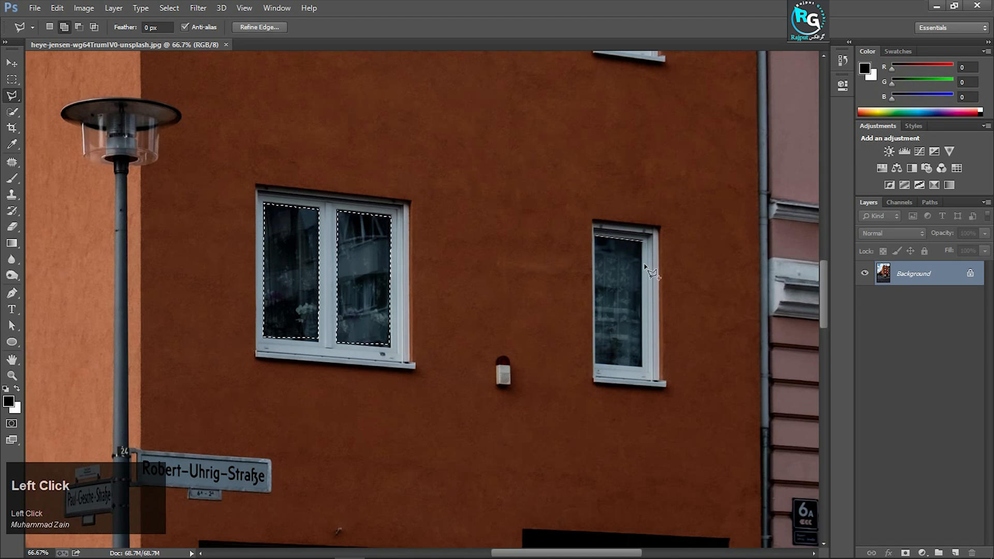
pyautogui.click(642, 367)
pyautogui.click(596, 369)
pyautogui.click(595, 236)
# Add both glass panes beneath the roller shutter of the pink building's lowest window to the selection
pyautogui.scroll(-8, 588, 275)
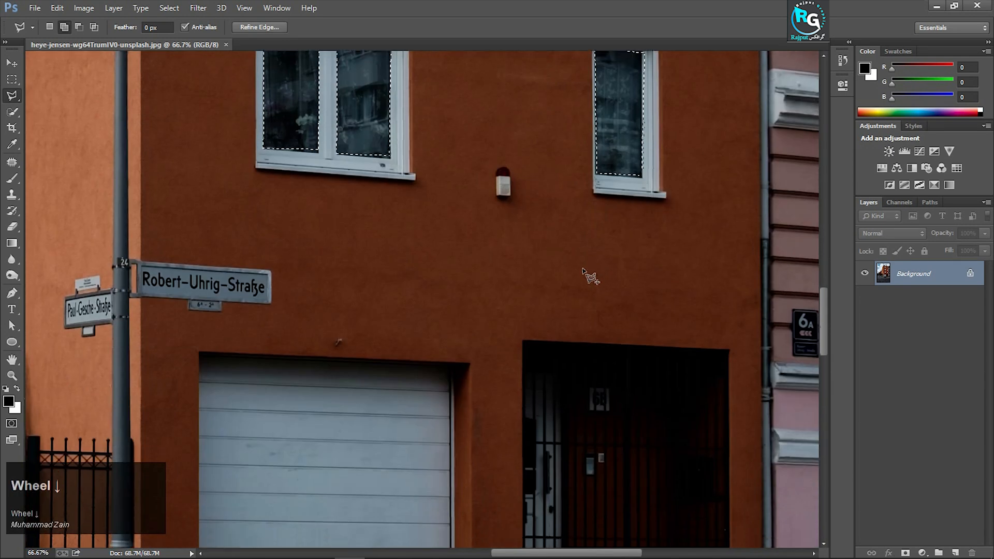
pyautogui.scroll(-3, 588, 273)
pyautogui.scroll(4, 614, 269)
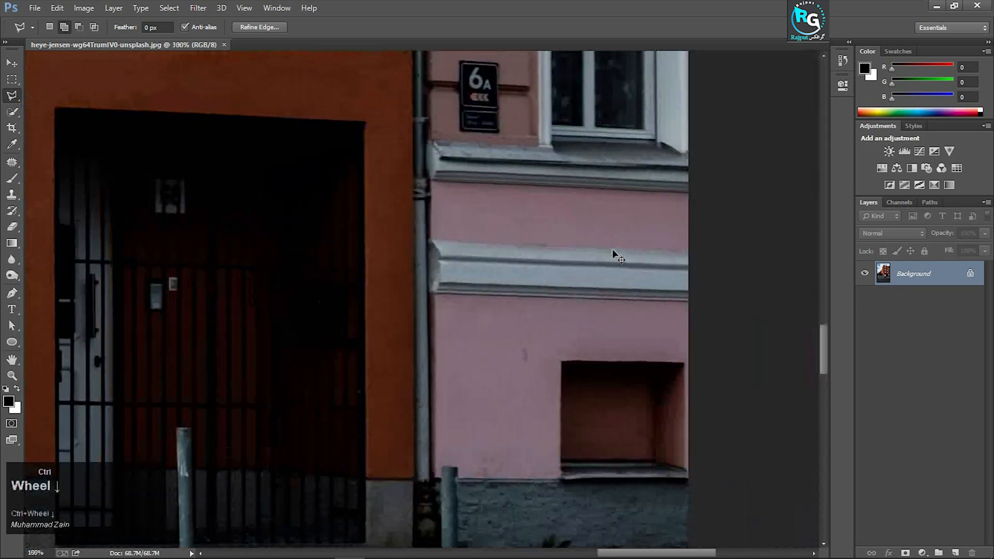
pyautogui.click(503, 163)
pyautogui.click(530, 162)
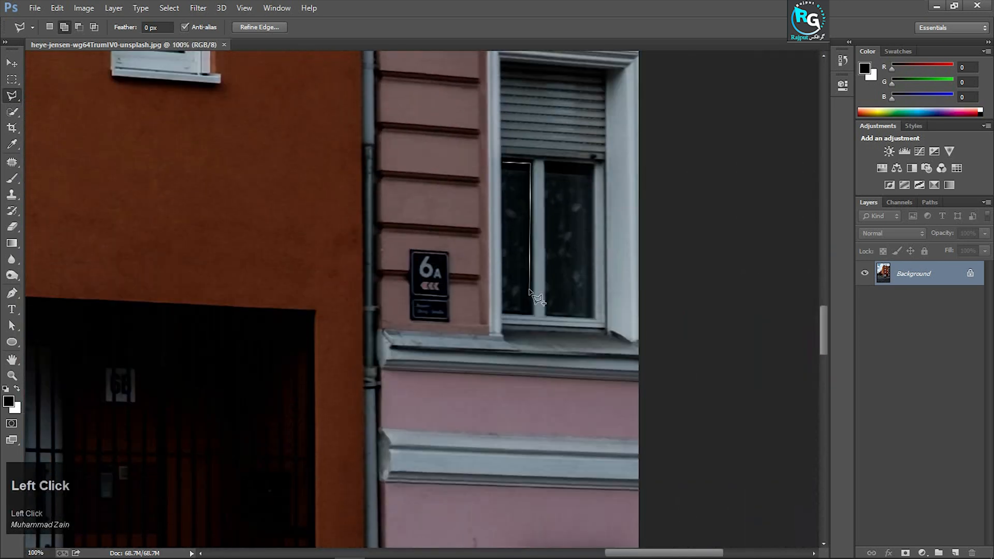
pyautogui.doubleClick(530, 173)
pyautogui.click(546, 163)
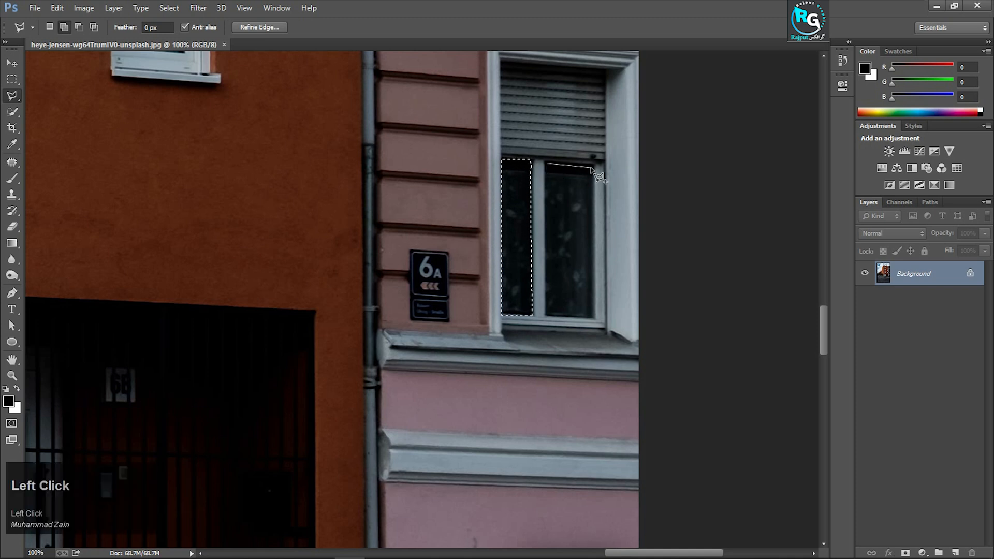
pyautogui.click(592, 167)
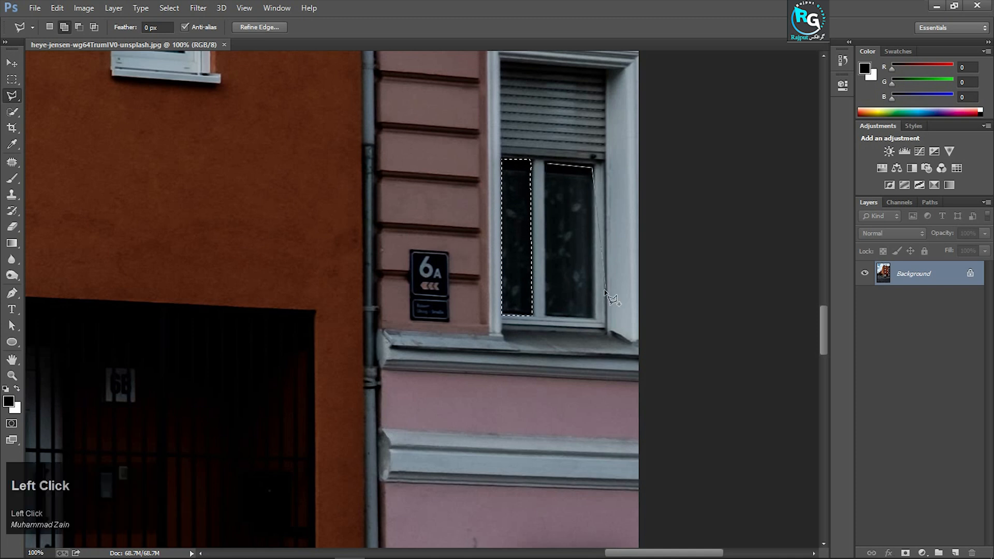
pyautogui.click(547, 165)
# Add all four glass panes of the pink building's window directly above the shuttered one to the selection
pyautogui.scroll(5, 510, 253)
pyautogui.scroll(3, 518, 262)
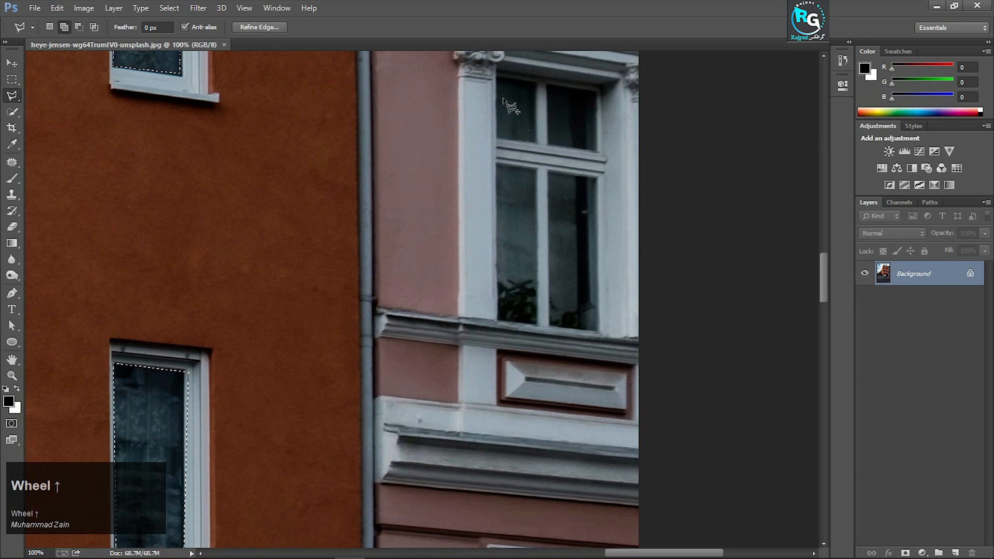
pyautogui.click(498, 79)
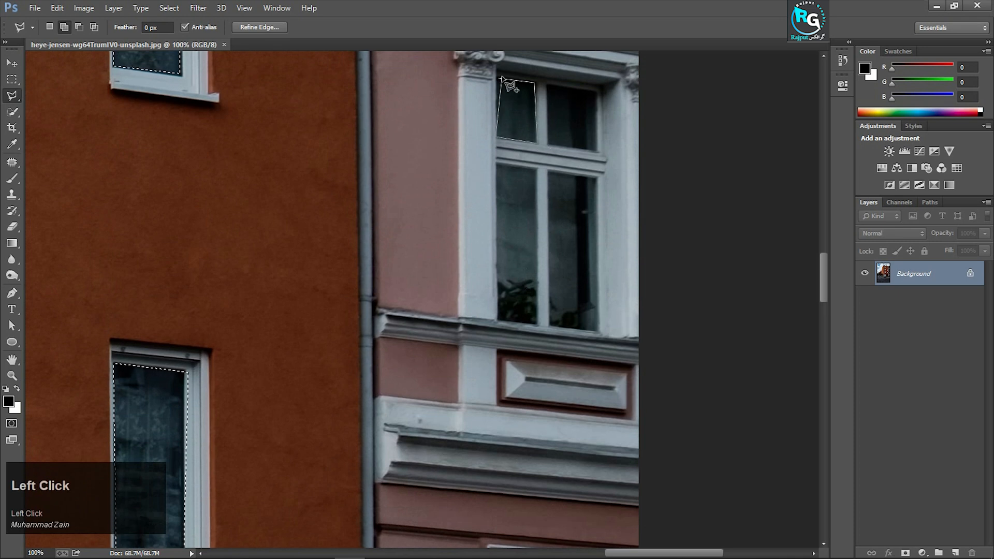
pyautogui.click(497, 165)
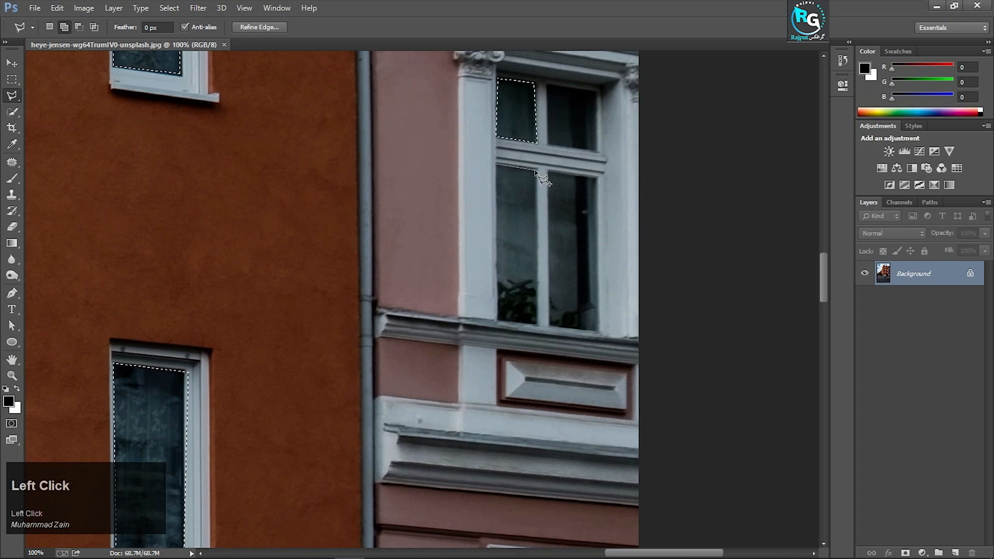
pyautogui.click(538, 325)
pyautogui.click(497, 322)
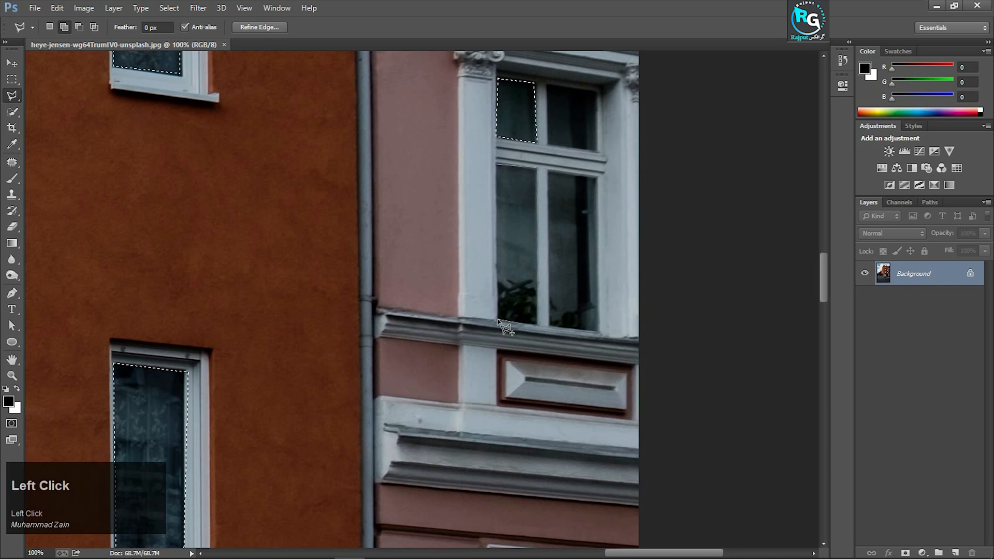
pyautogui.click(497, 165)
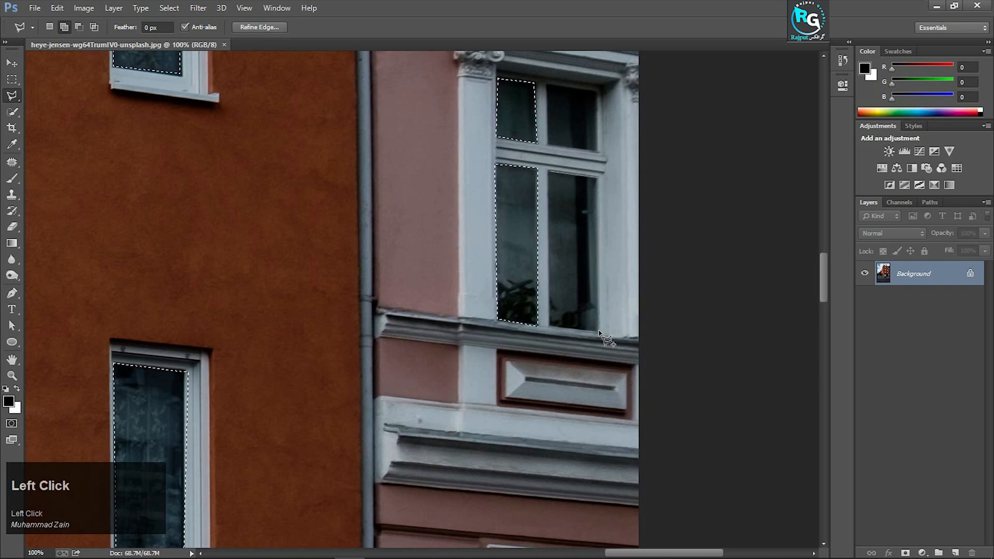
pyautogui.click(547, 170)
pyautogui.scroll(3, 548, 171)
pyautogui.click(547, 166)
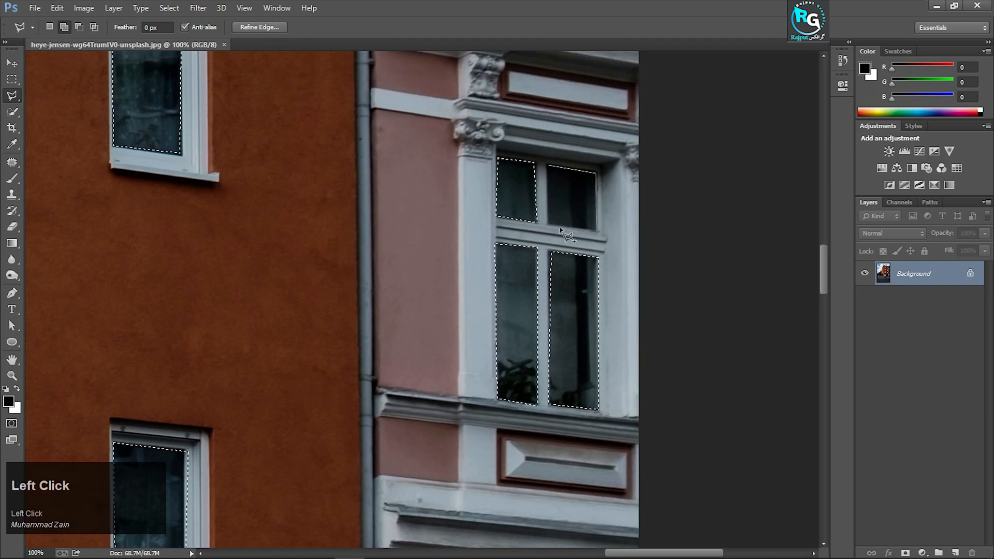
# Add all four glass panes of the pink building's window above the carved garland relief to the selection
pyautogui.scroll(12, 550, 167)
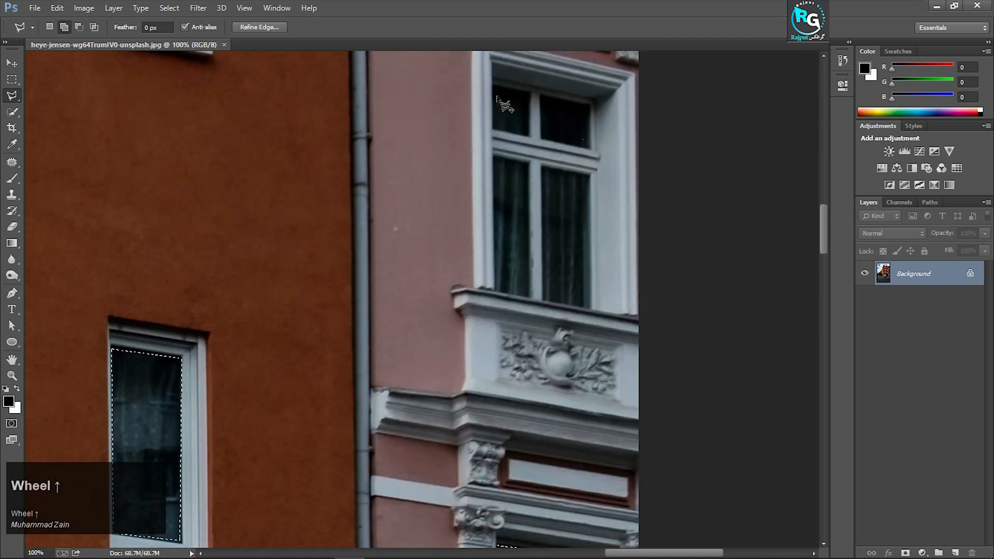
pyautogui.click(495, 86)
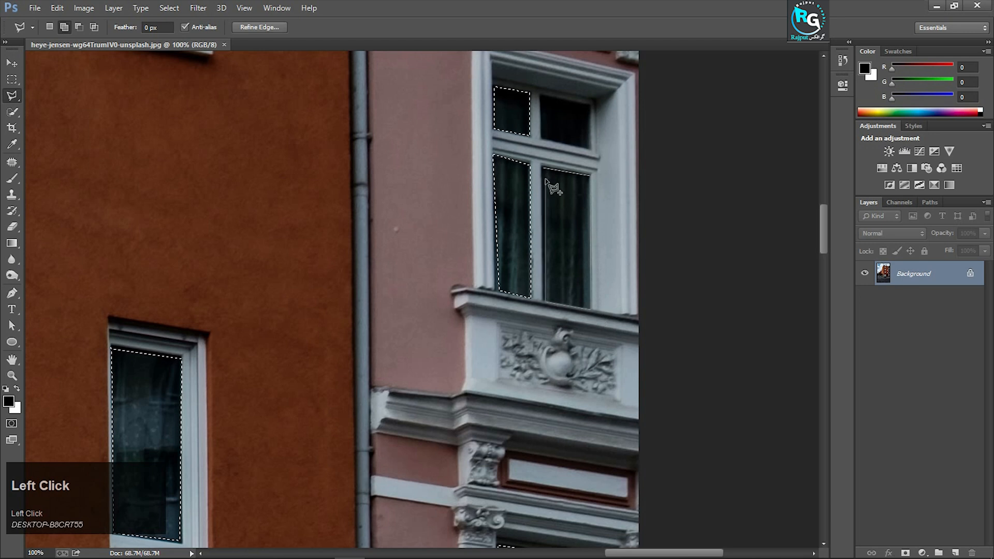
pyautogui.click(542, 168)
pyautogui.click(540, 95)
pyautogui.click(590, 106)
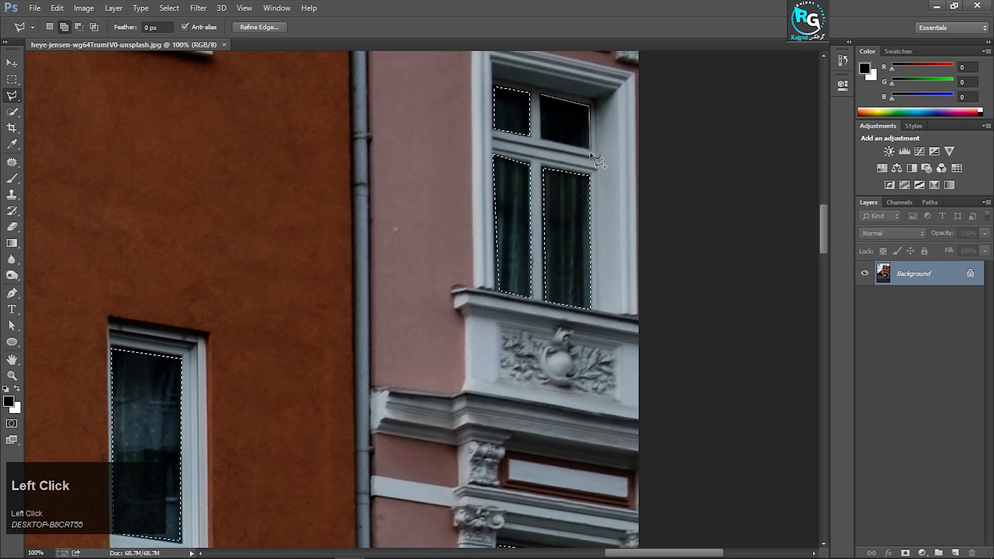
pyautogui.click(590, 150)
pyautogui.click(541, 138)
pyautogui.click(540, 94)
# Add both glass panes of the dark red building's middle double window to the selection
pyautogui.hscroll(-8, 333, 278)
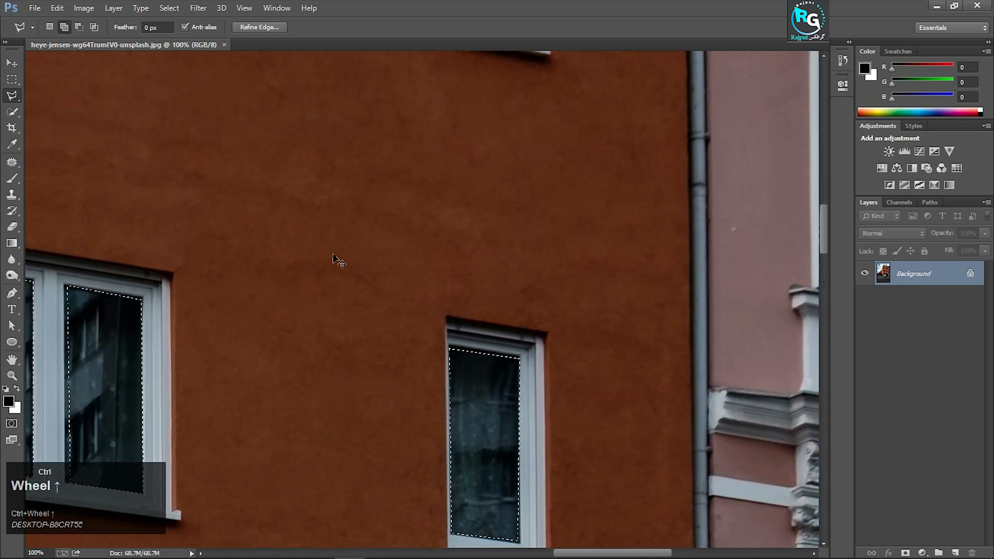
pyautogui.scroll(-1, 334, 259)
pyautogui.hscroll(-18, 344, 270)
pyautogui.scroll(-4, 331, 297)
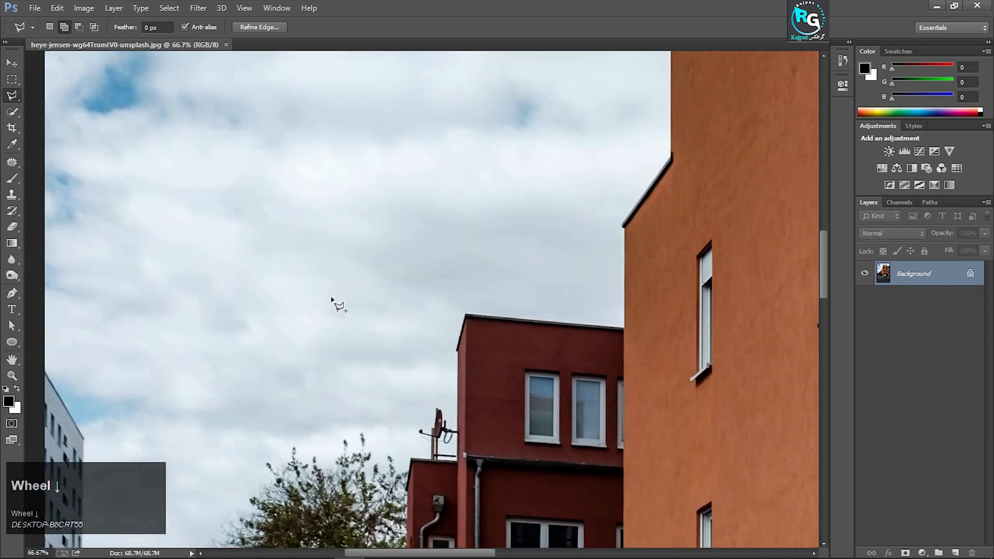
pyautogui.scroll(-5, 331, 298)
pyautogui.scroll(3, 337, 207)
pyautogui.click(338, 195)
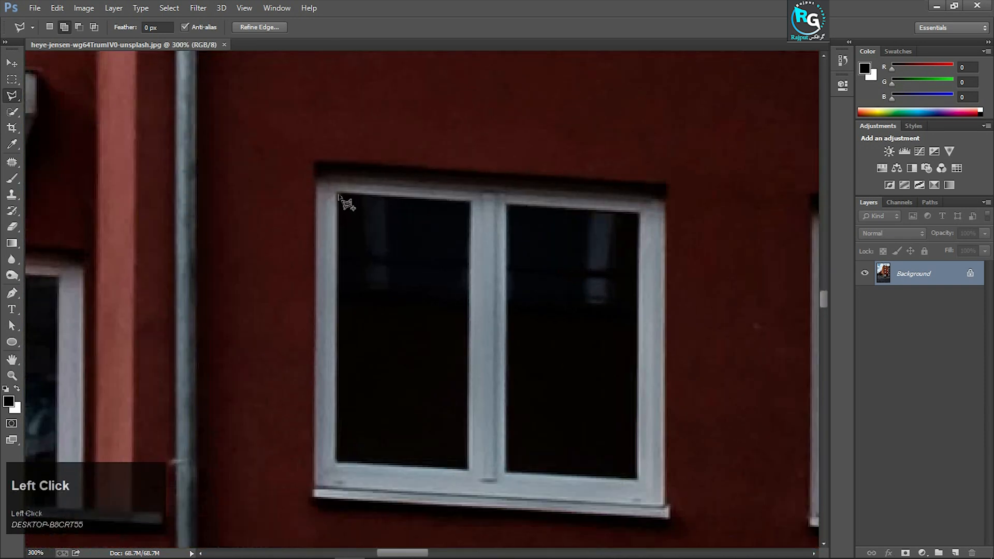
pyautogui.click(469, 201)
pyautogui.click(338, 461)
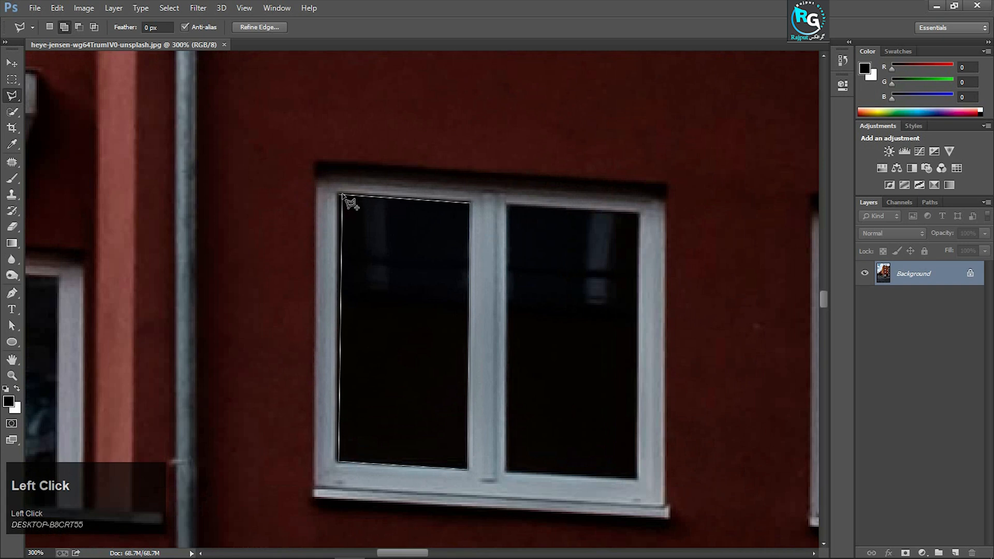
pyautogui.click(338, 195)
pyautogui.click(508, 205)
pyautogui.click(638, 214)
pyautogui.click(637, 477)
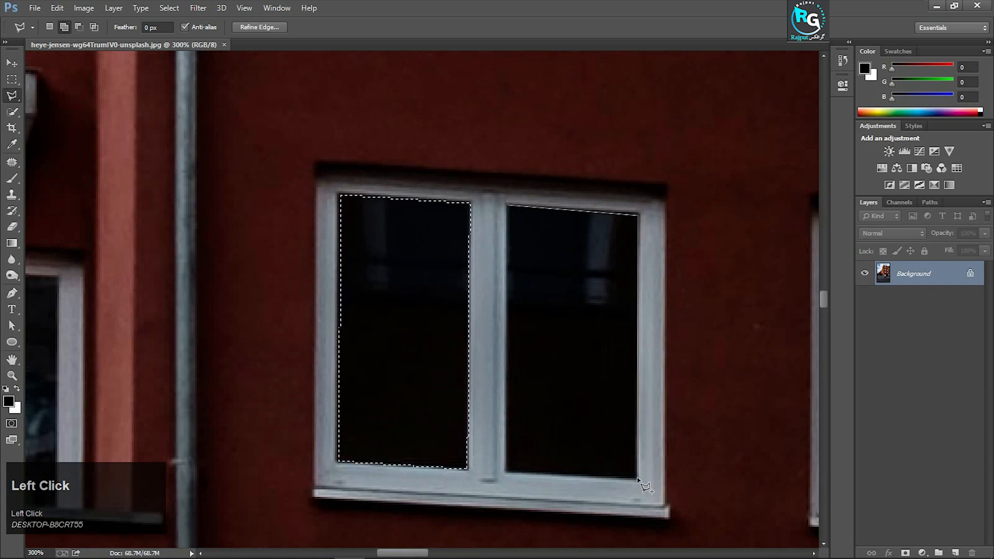
pyautogui.click(506, 472)
pyautogui.click(508, 206)
# Add the glass of the dark red building's small narrow window between the drainpipes to the selection
pyautogui.scroll(-1, 506, 313)
pyautogui.scroll(-1, 506, 313)
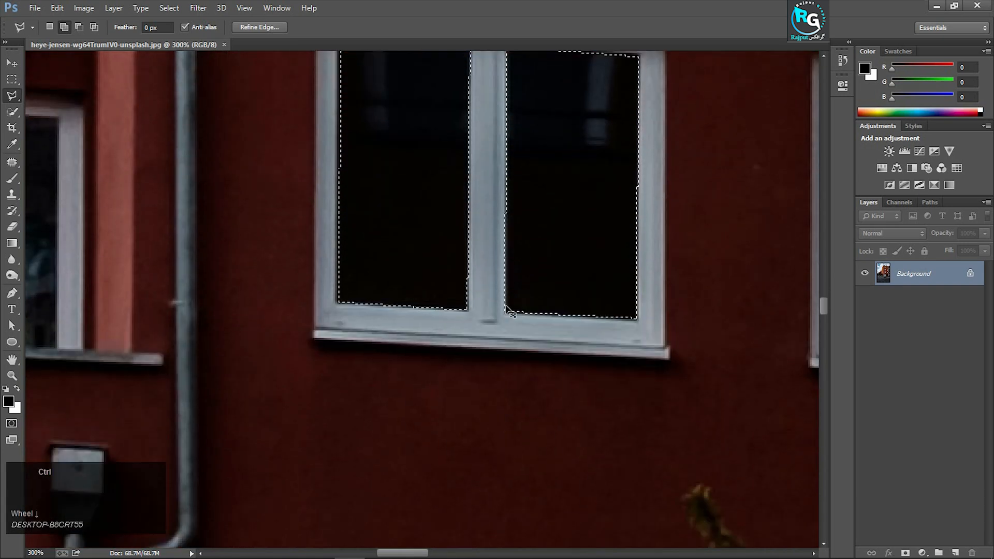
pyautogui.hotkey('ctrl', '-')
pyautogui.hotkey('ctrl', '-')
pyautogui.click(278, 244)
pyautogui.click(304, 246)
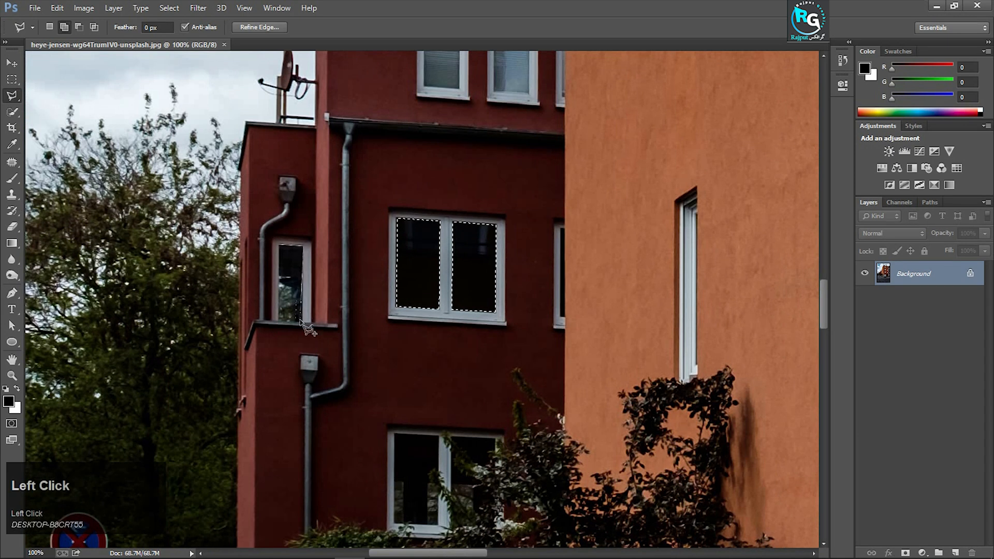
pyautogui.click(304, 323)
pyautogui.click(276, 323)
pyautogui.click(278, 245)
# Add the left pane of the dark red building's lowest window, partly behind the bush, to the selection
pyautogui.scroll(-2, 410, 396)
pyautogui.scroll(-1, 411, 394)
pyautogui.hotkey('ctrl', '+')
pyautogui.hotkey('ctrl', '+')
pyautogui.hotkey('ctrl', '+')
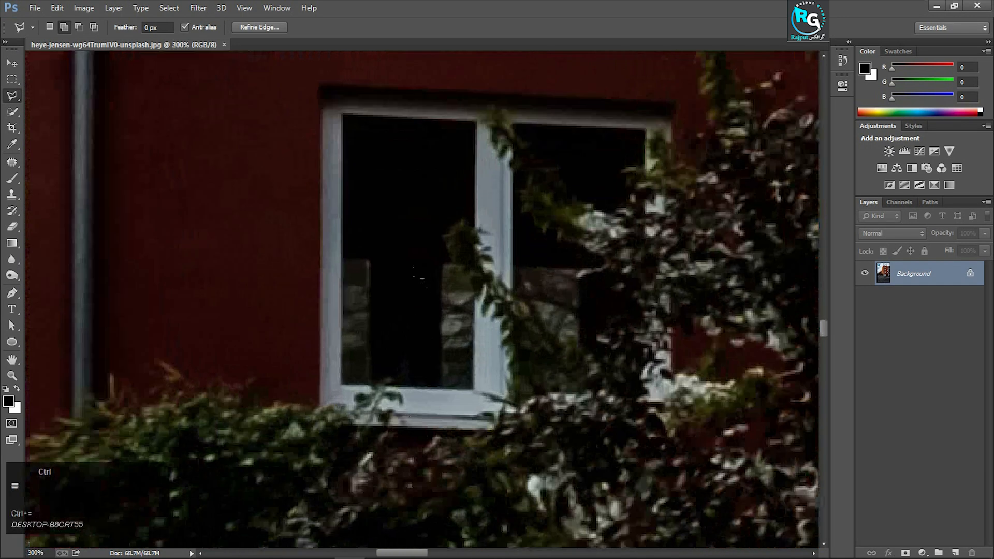
pyautogui.scroll(1, 412, 267)
pyautogui.click(317, 96)
pyautogui.click(495, 106)
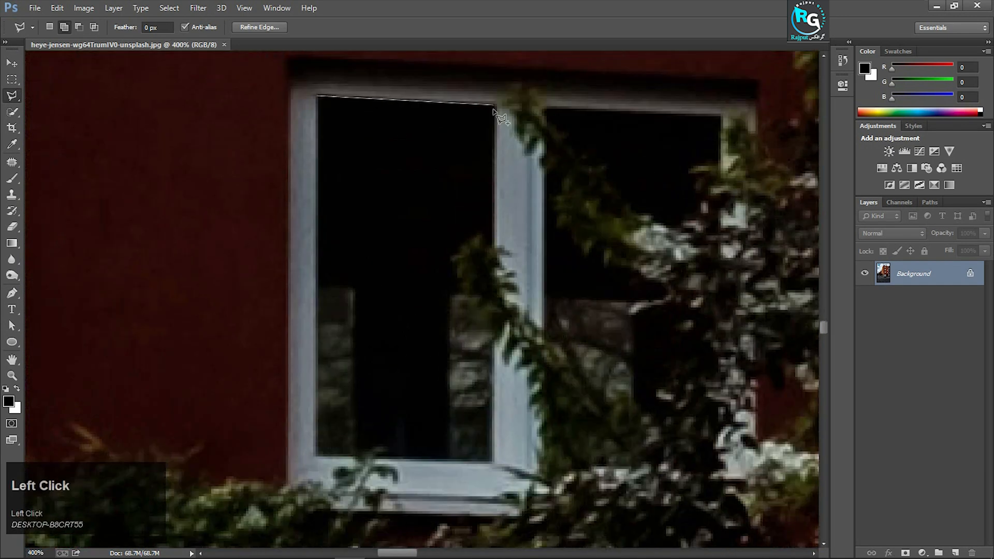
pyautogui.click(492, 461)
pyautogui.click(314, 456)
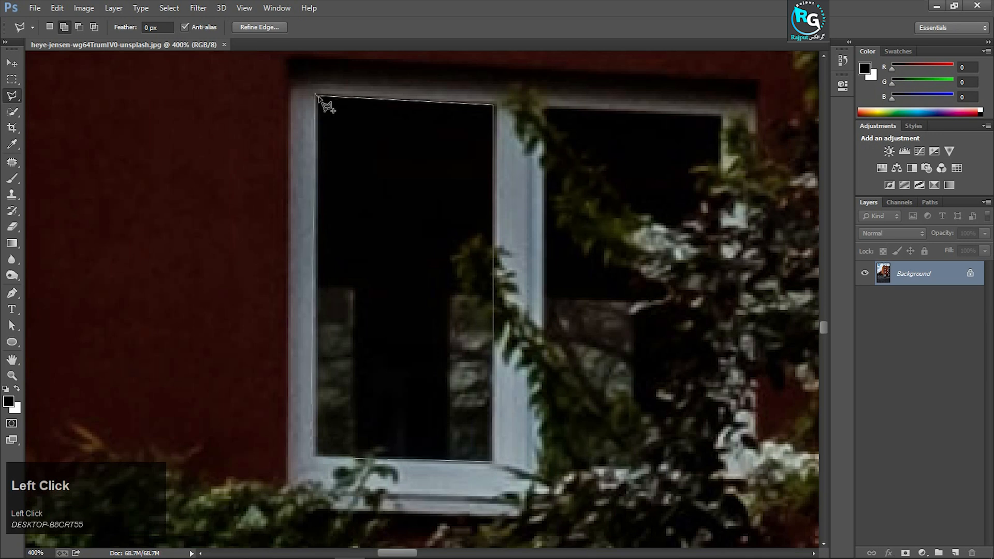
pyautogui.click(317, 96)
# Add the unobstructed glass above the branch in the right pane of the bush-covered window to the selection
pyautogui.click(547, 108)
pyautogui.click(721, 115)
pyautogui.click(719, 166)
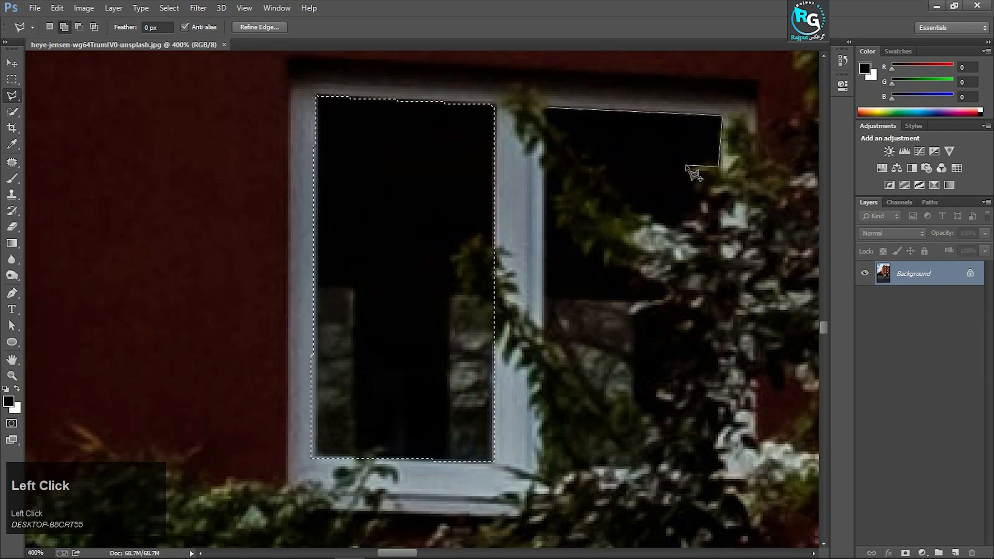
pyautogui.click(687, 166)
pyautogui.click(688, 216)
pyautogui.click(666, 220)
pyautogui.click(547, 108)
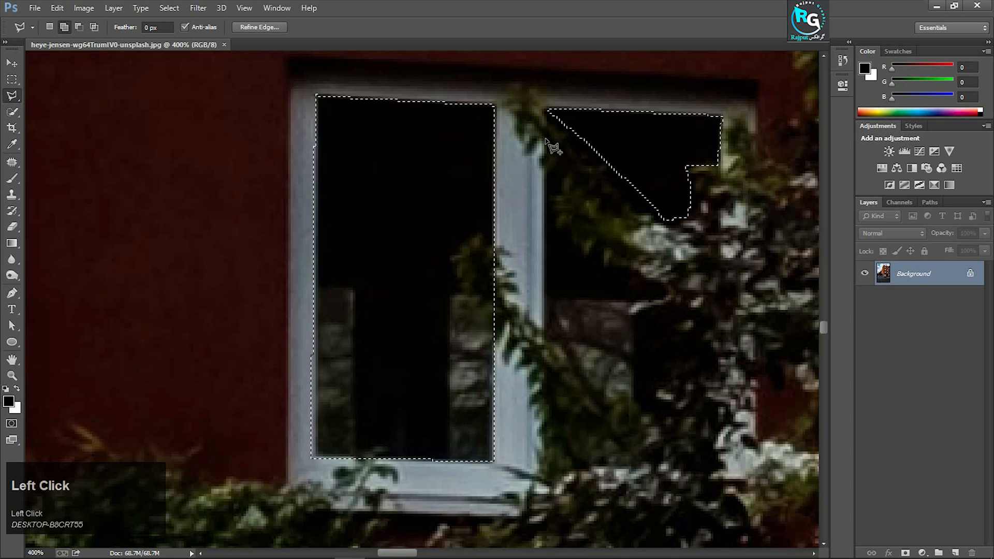
# Add the dark patch of glass below the branch in the same right pane to the selection
pyautogui.click(541, 213)
pyautogui.click(589, 264)
pyautogui.click(621, 275)
pyautogui.click(621, 290)
pyautogui.click(589, 295)
pyautogui.click(543, 295)
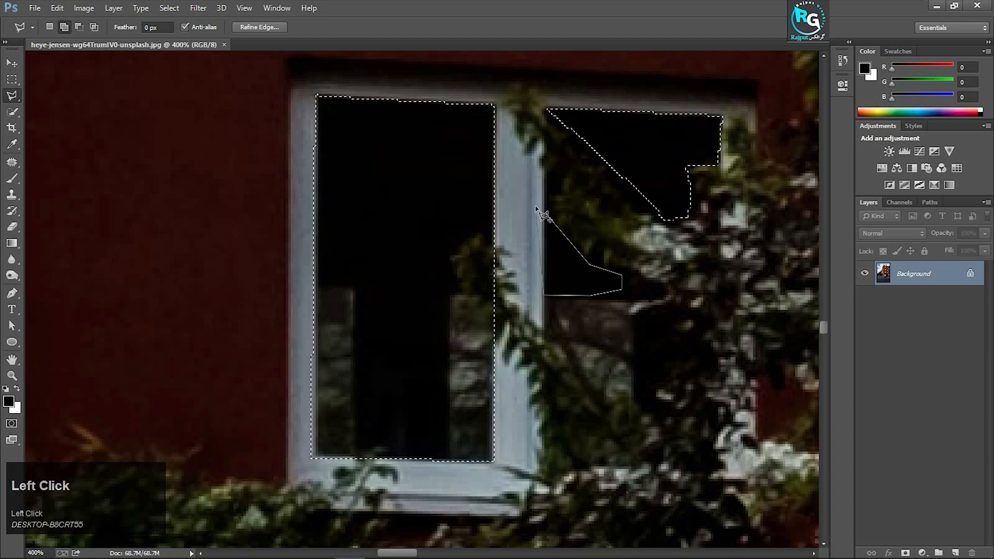
pyautogui.click(536, 207)
# Create a Solid Color fill layer from the window selection with the yellow fed24c, copying its hex code
pyautogui.hotkey('ctrl', '0')
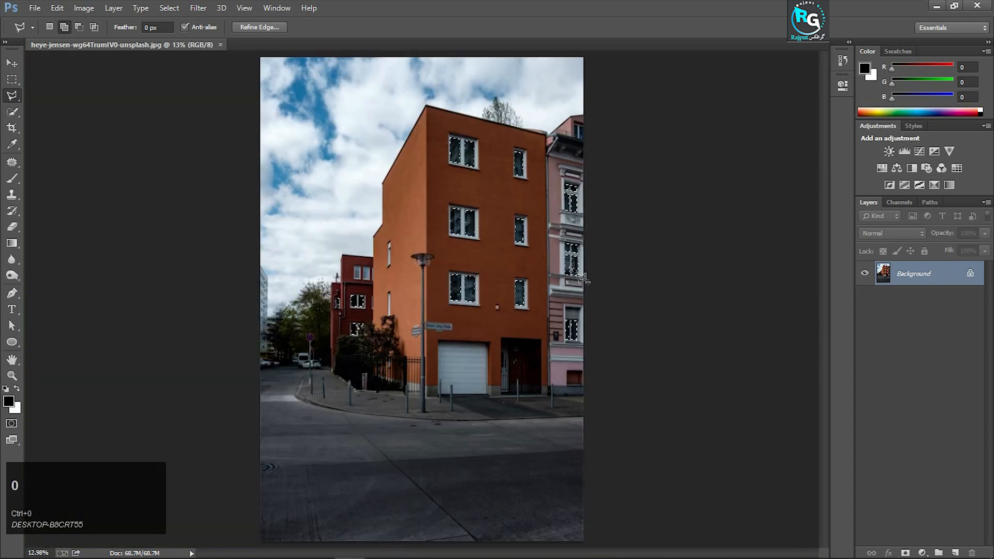
pyautogui.click(921, 553)
pyautogui.click(909, 281)
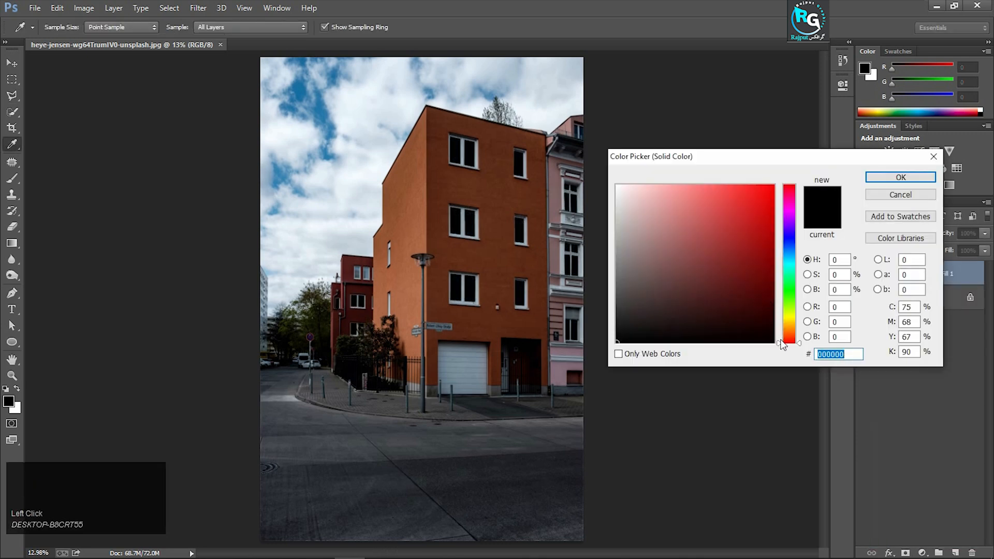
pyautogui.moveTo(786, 343)
pyautogui.mouseDown()
pyautogui.moveTo(781, 316)
pyautogui.moveTo(783, 325)
pyautogui.mouseUp()
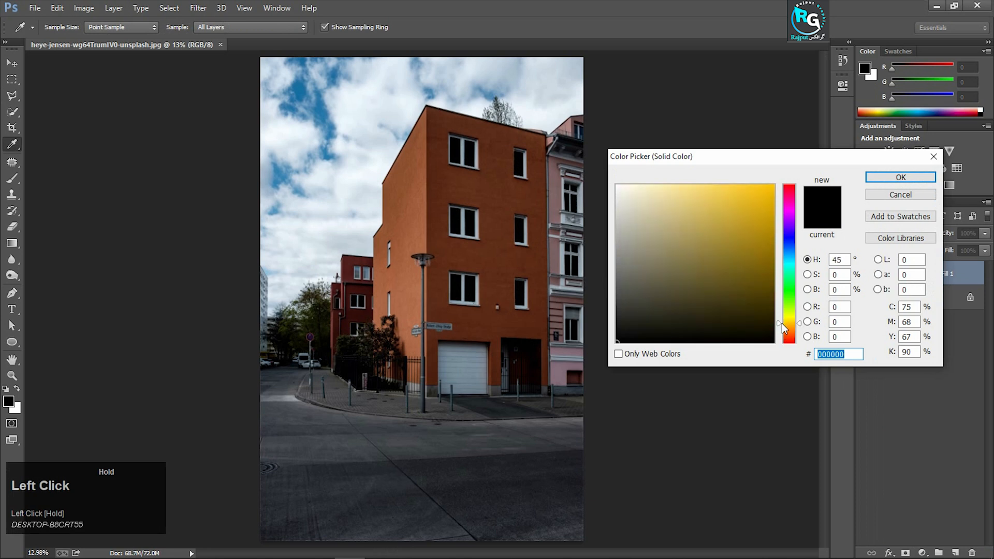
pyautogui.moveTo(715, 185); pyautogui.dragTo(727, 185)
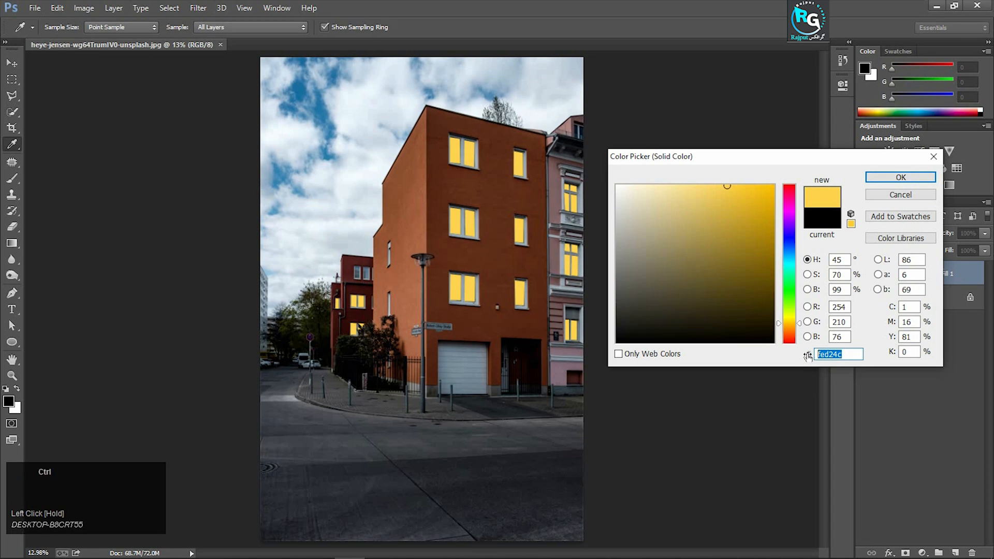
pyautogui.hotkey('ctrl', 'c')
pyautogui.click(887, 176)
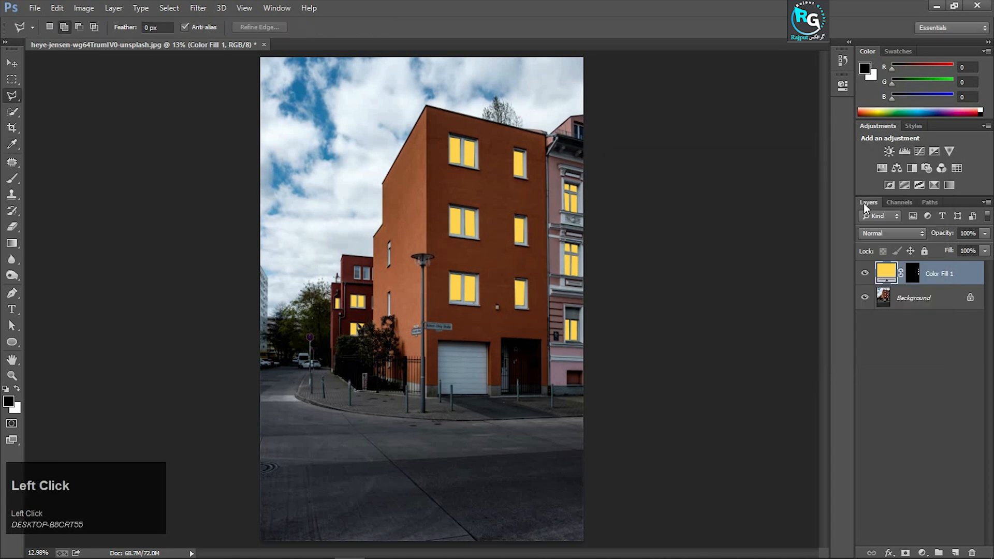
# Set the yellow fill layer's blend mode to Linear Dodge (Add) and make its layer mask active
pyautogui.click(893, 233)
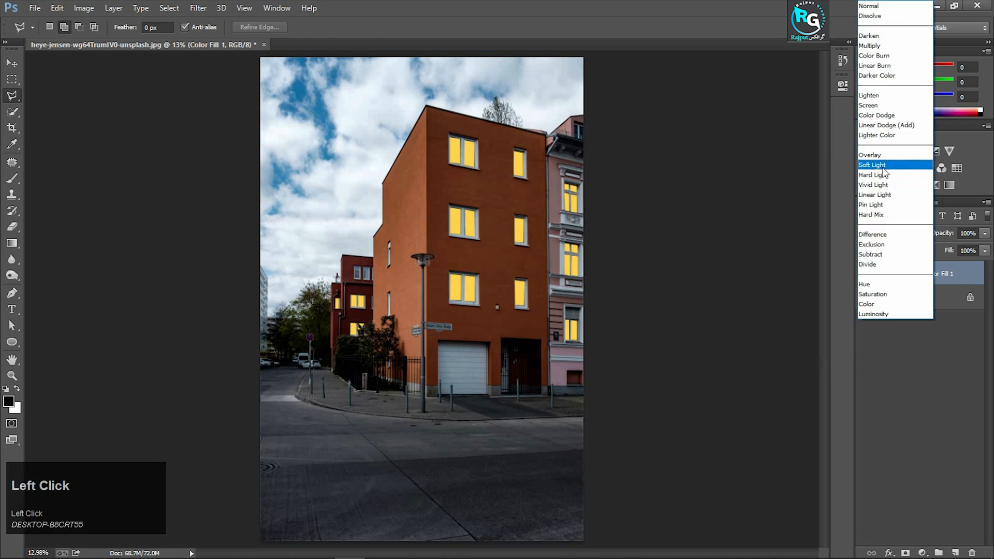
pyautogui.click(882, 126)
pyautogui.click(913, 273)
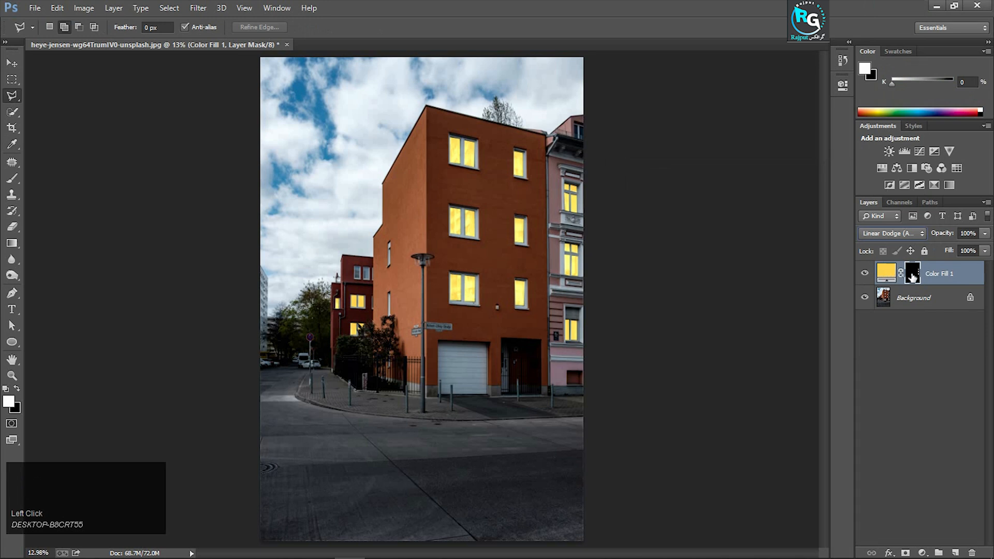
# Activate the Brush tool with Normal mode, 100% opacity and 30% flow for painting on the layer mask
pyautogui.click(12, 181)
pyautogui.rightClick(12, 181)
pyautogui.click(48, 178)
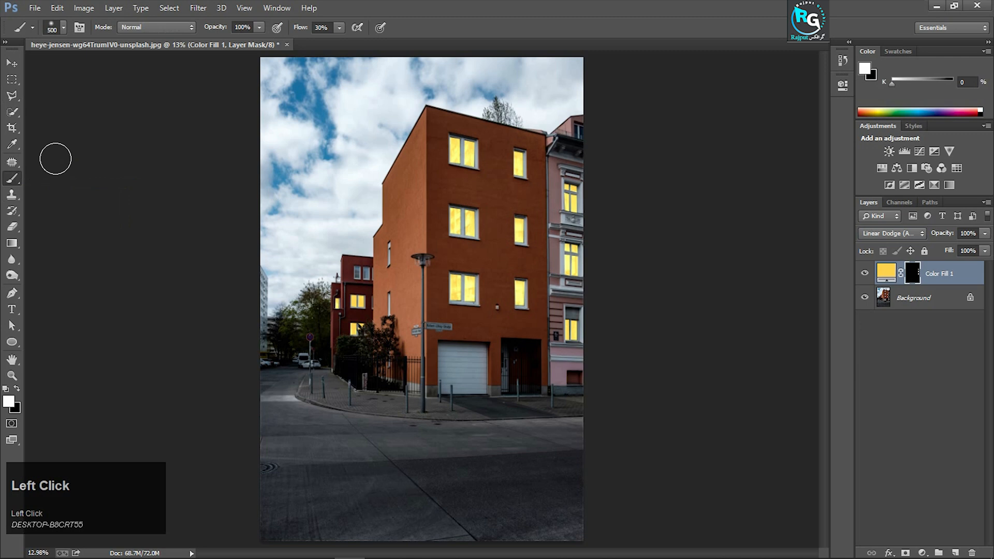
pyautogui.click(49, 33)
pyautogui.click(145, 27)
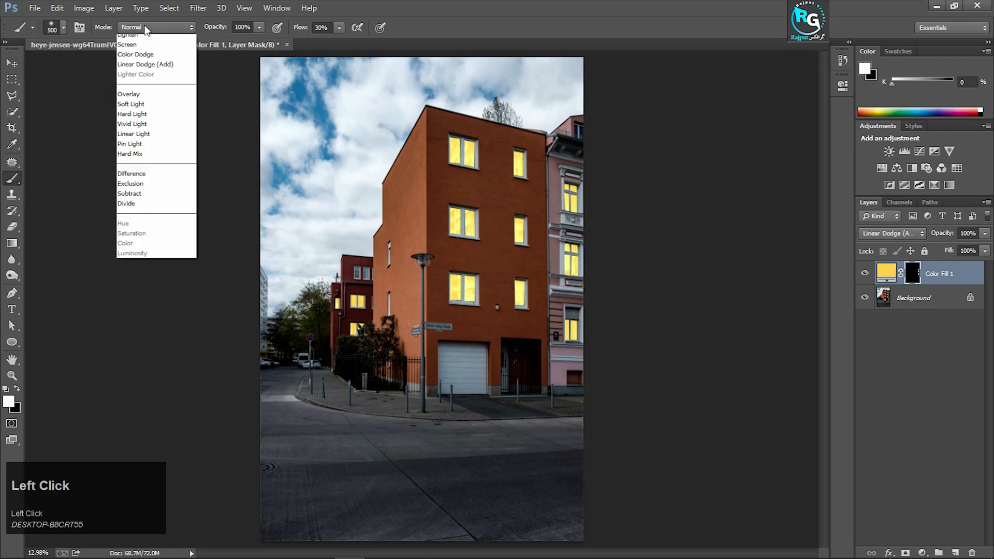
pyautogui.click(146, 28)
pyautogui.click(260, 27)
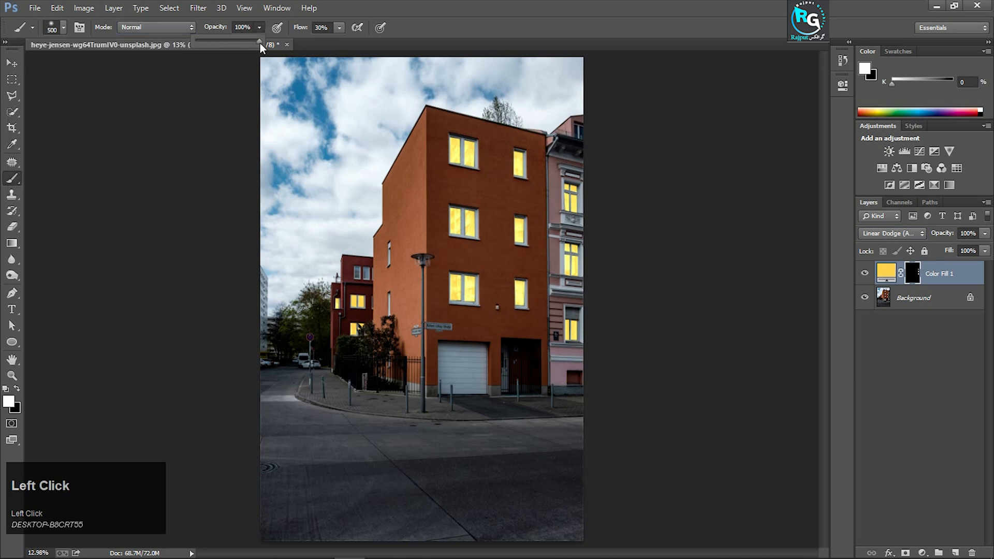
pyautogui.click(338, 26)
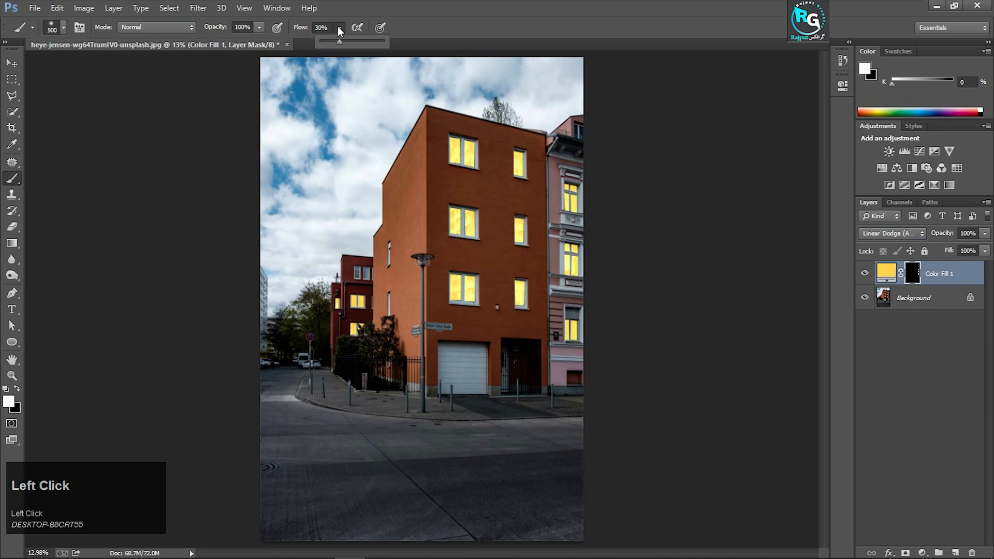
pyautogui.click(321, 28)
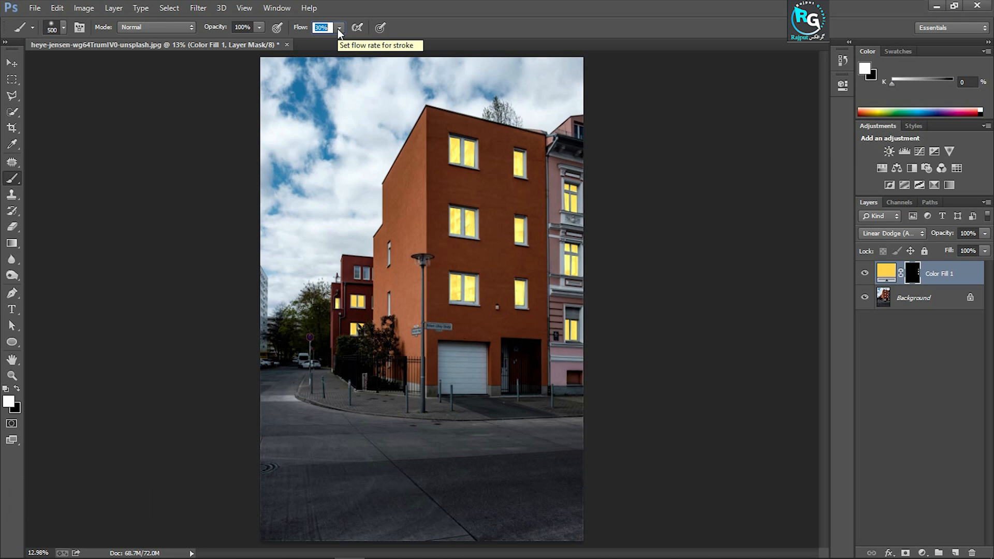
pyautogui.press('Return')
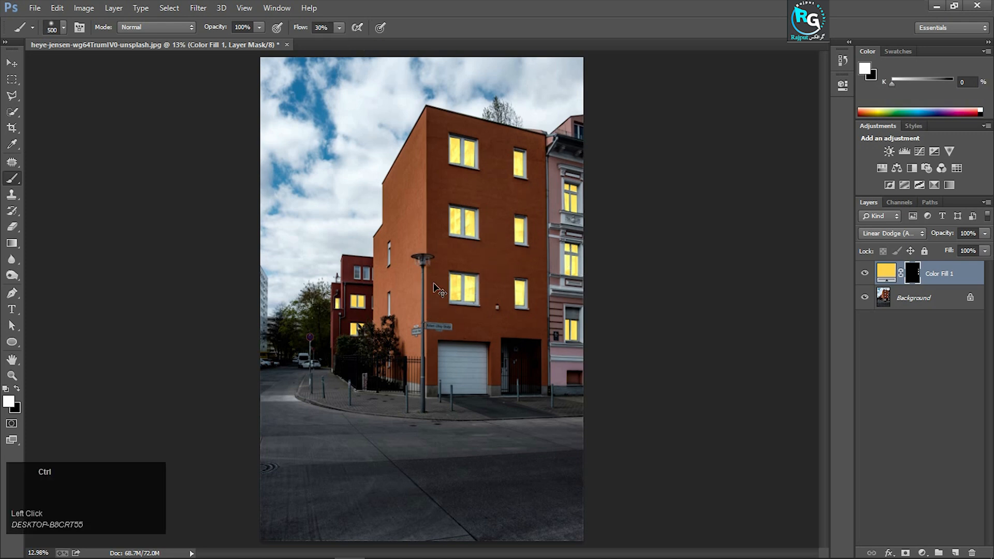
# Paint white on the fill layer's mask over the street lamp's bulb and glass with a 90 px brush
pyautogui.hotkey('ctrl', '=')
pyautogui.hotkey('ctrl', '=')
pyautogui.hotkey('ctrl', '=')
pyautogui.hotkey('ctrl', '=')
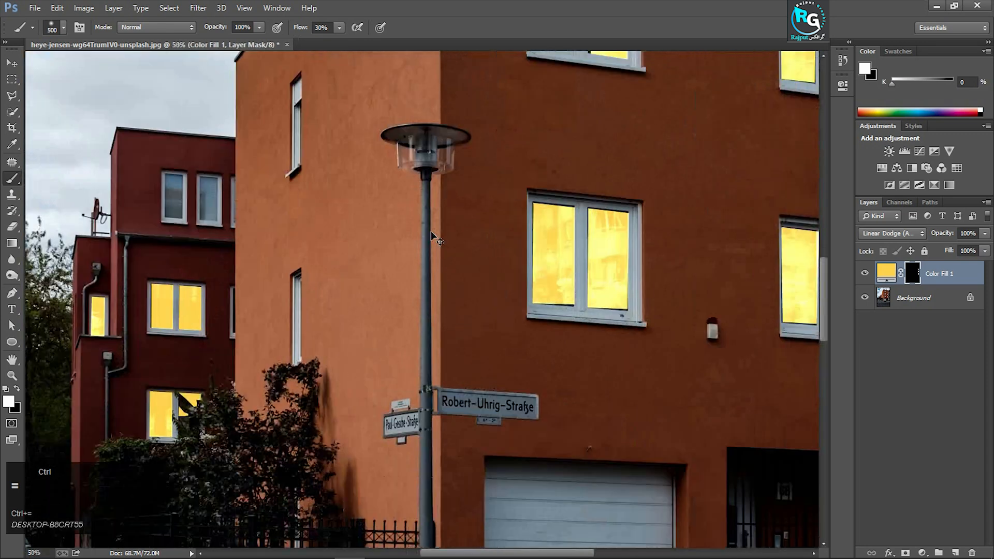
pyautogui.scroll(1, 431, 204)
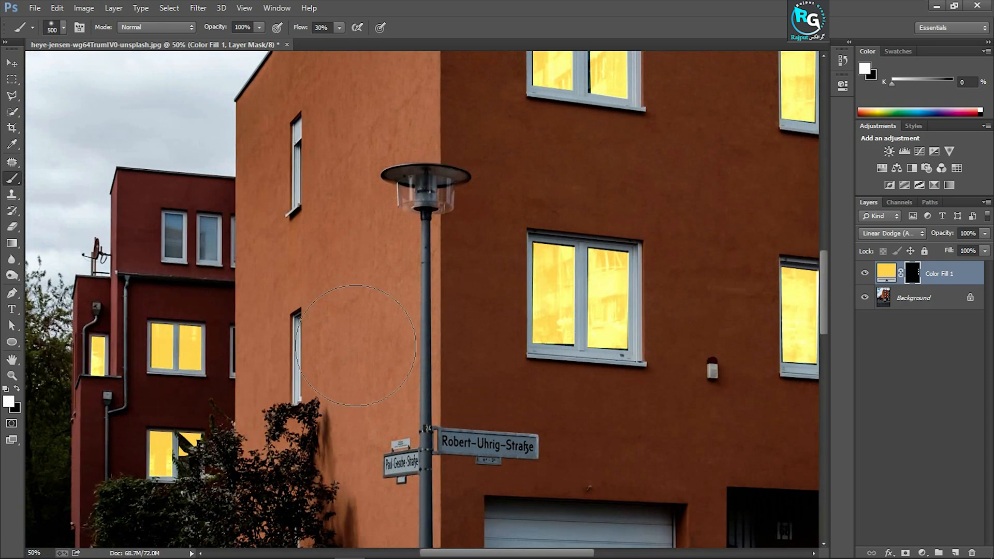
pyautogui.press('[')
pyautogui.press('[')
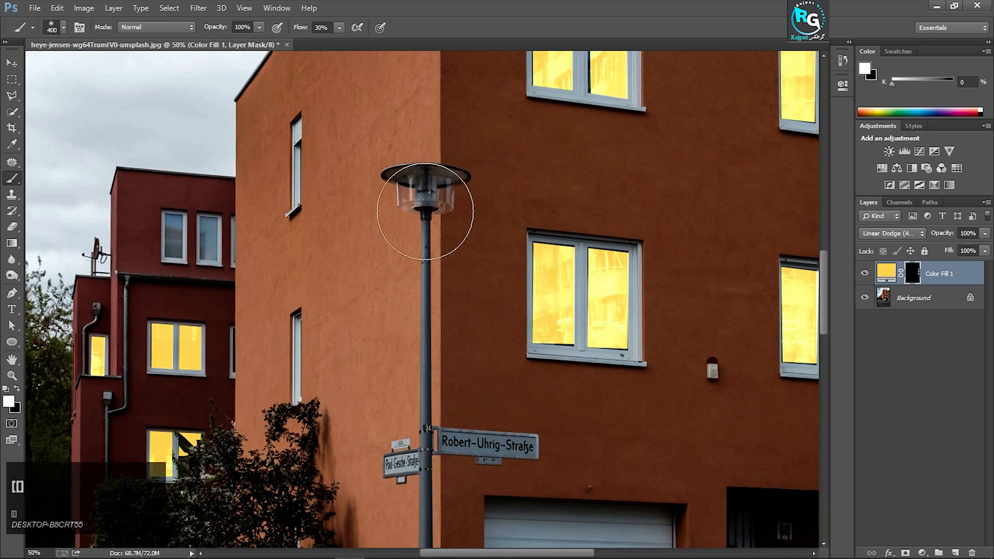
pyautogui.press(']')
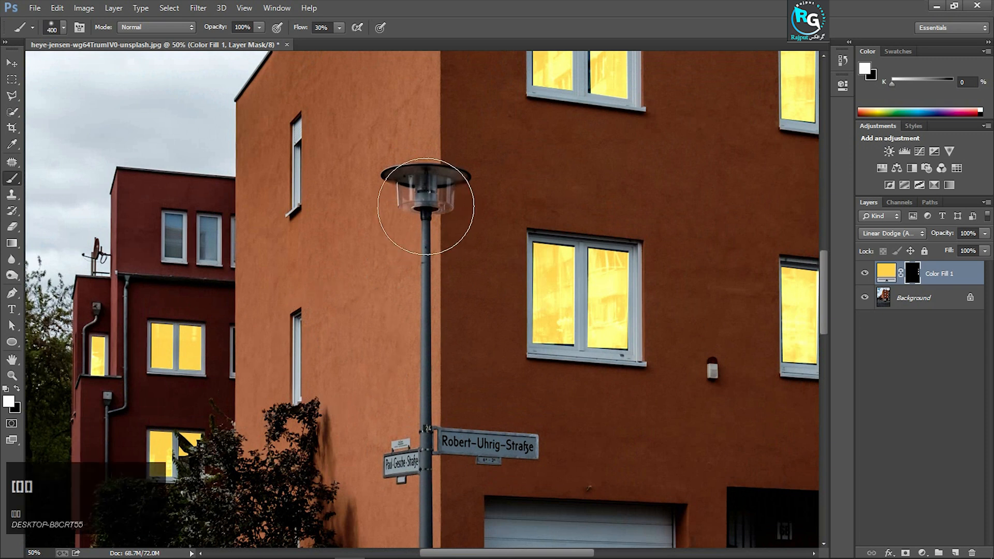
pyautogui.scroll(2, 489, 181)
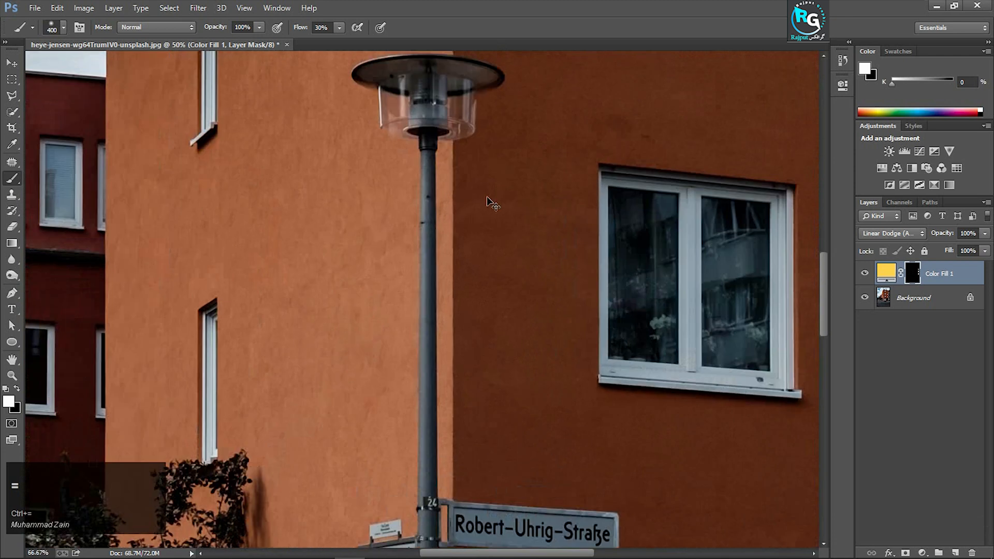
pyautogui.scroll(1, 448, 233)
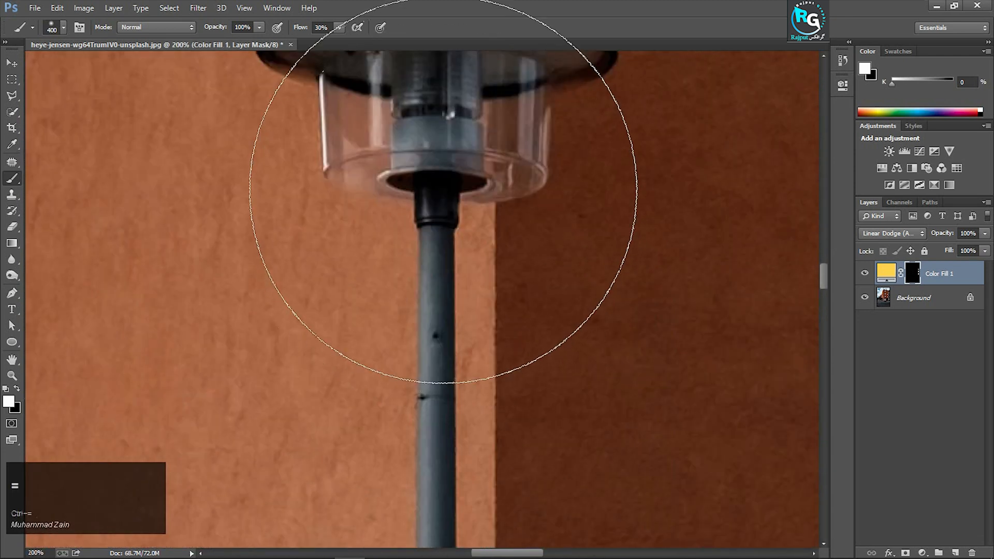
pyautogui.press('[')
pyautogui.press('[')
pyautogui.press('[')
pyautogui.press('[')
pyautogui.press('[')
pyautogui.scroll(3, 447, 155)
pyautogui.press('[')
pyautogui.press('[')
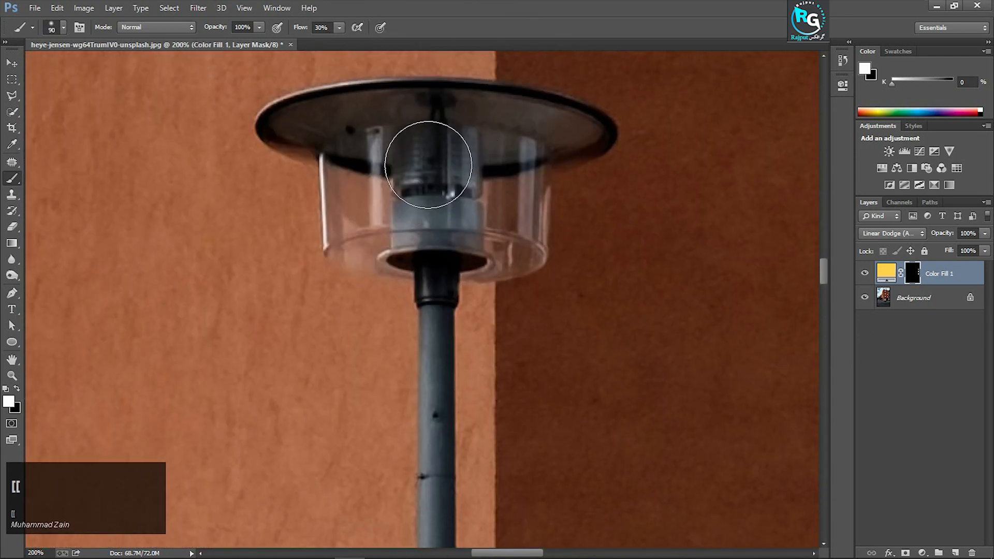
pyautogui.moveTo(435, 166)
pyautogui.mouseDown()
pyautogui.moveTo(424, 201)
pyautogui.moveTo(411, 174)
pyautogui.moveTo(481, 207)
pyautogui.moveTo(474, 170)
pyautogui.moveTo(396, 203)
pyautogui.moveTo(451, 233)
pyautogui.moveTo(492, 196)
pyautogui.moveTo(408, 228)
pyautogui.moveTo(441, 184)
pyautogui.moveTo(454, 203)
pyautogui.mouseUp()
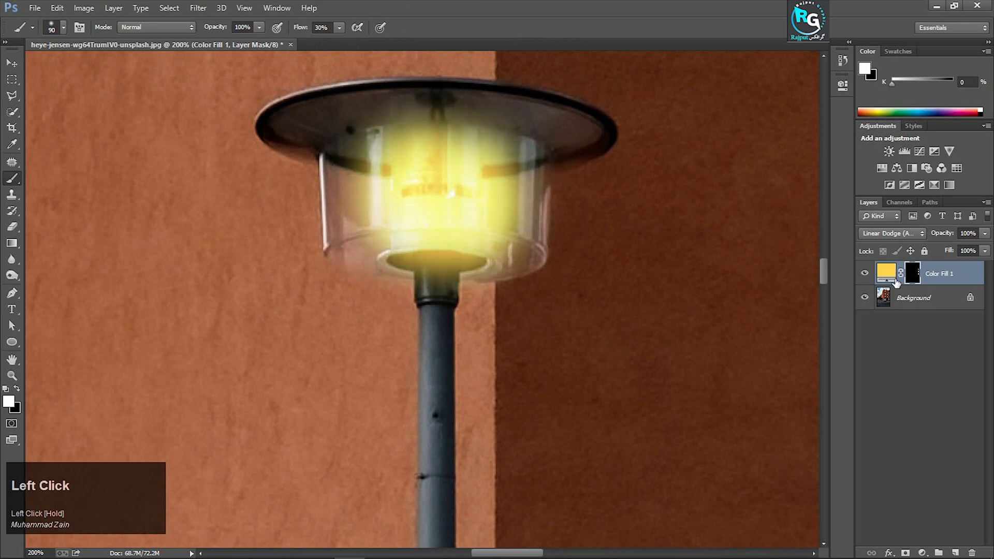
# Feather the yellow fill layer's mask by 2.5 px
pyautogui.doubleClick(913, 276)
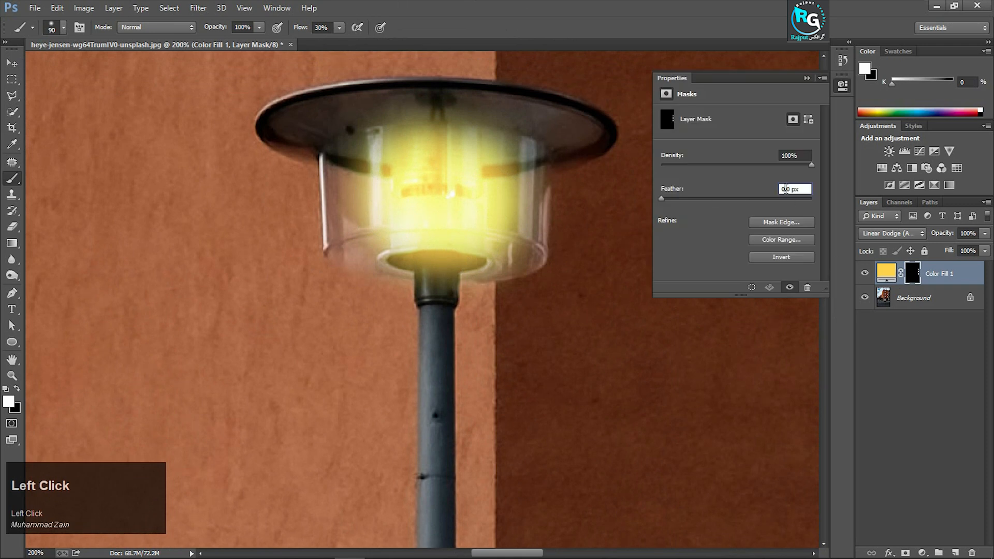
pyautogui.moveTo(662, 199); pyautogui.dragTo(679, 200)
pyautogui.moveTo(680, 200); pyautogui.dragTo(682, 199)
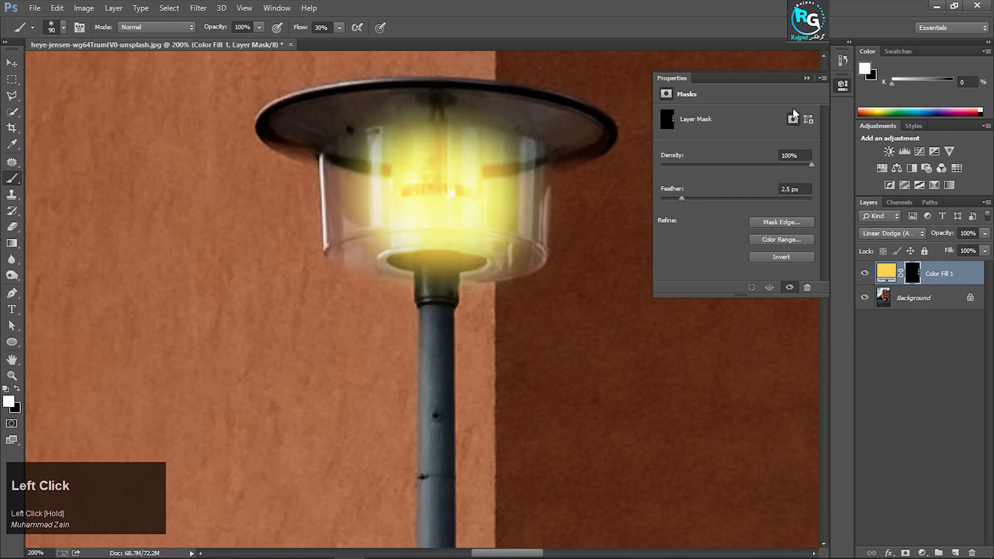
pyautogui.click(805, 79)
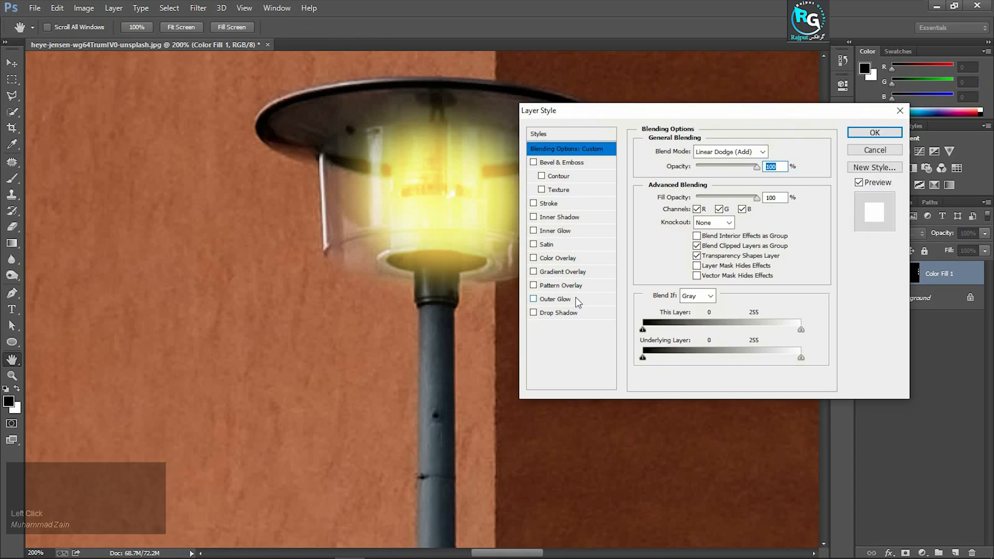
# Add an Outer Glow to the yellow fill layer in the copied colour fed24c
pyautogui.click(566, 298)
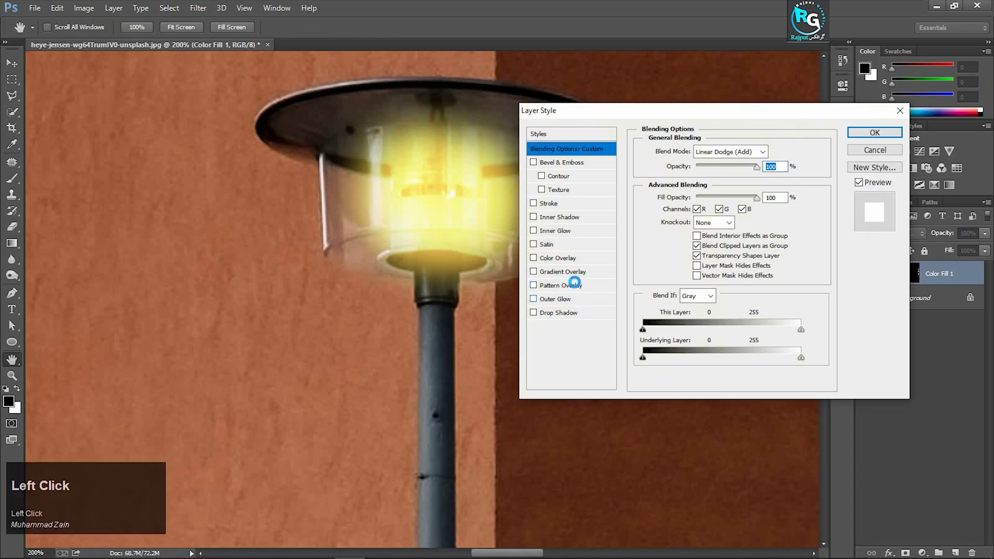
pyautogui.click(670, 196)
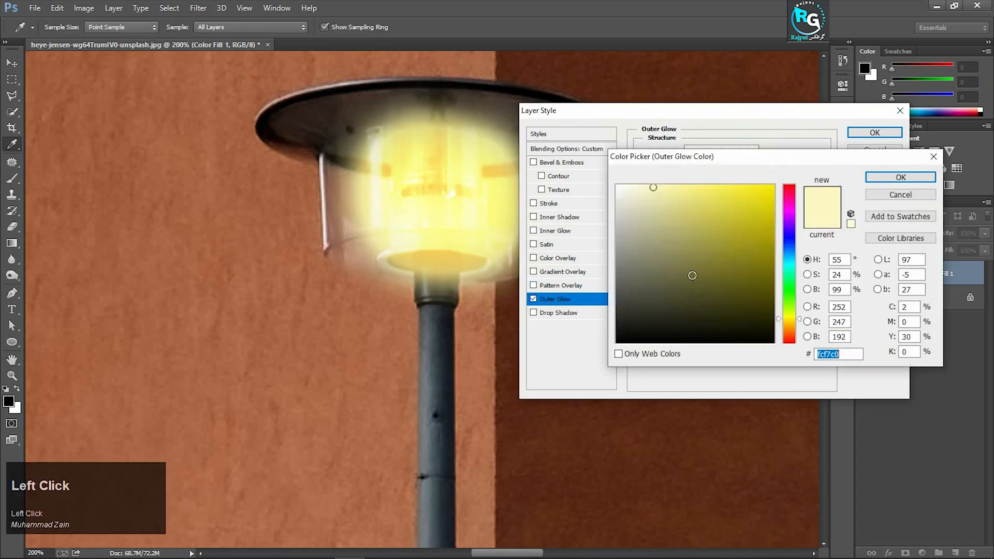
pyautogui.write('fed24c')
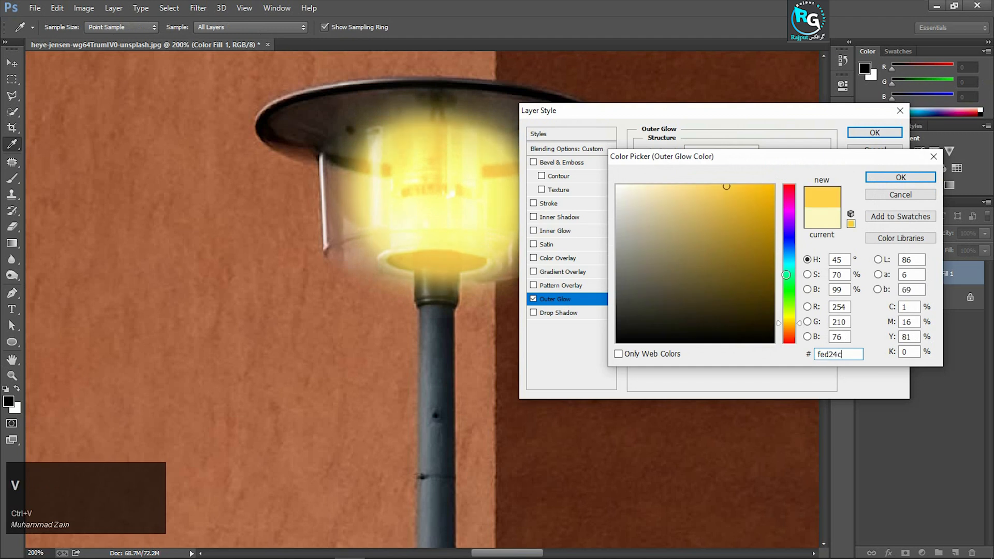
pyautogui.click(885, 185)
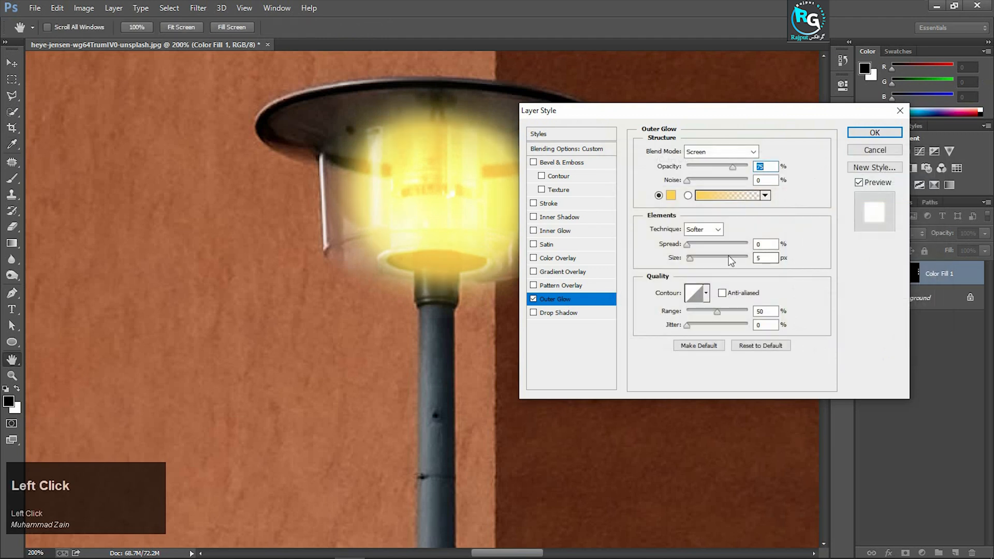
# Set the Outer Glow's opacity to 60% and its size to 115 px, and apply the layer style
pyautogui.moveTo(692, 259); pyautogui.dragTo(719, 259)
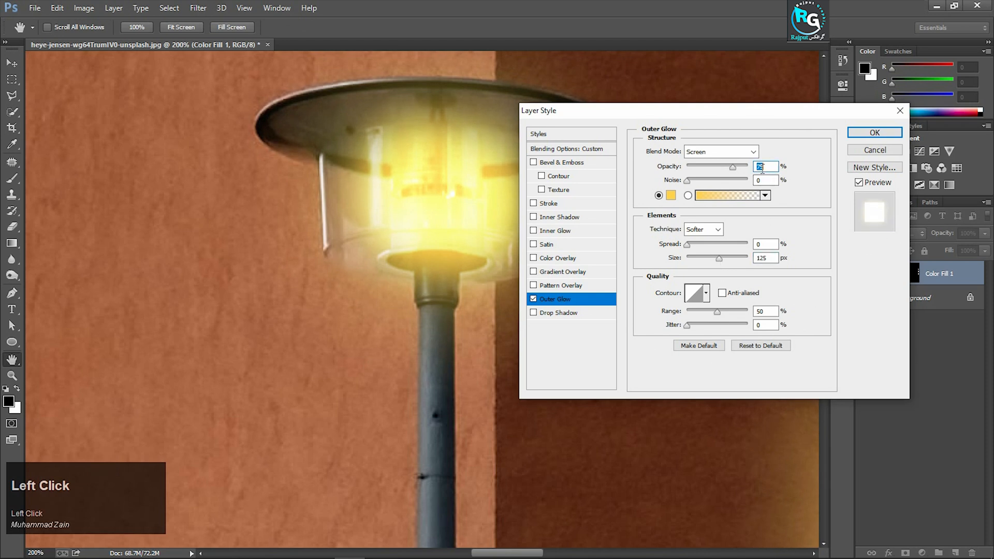
pyautogui.write('60')
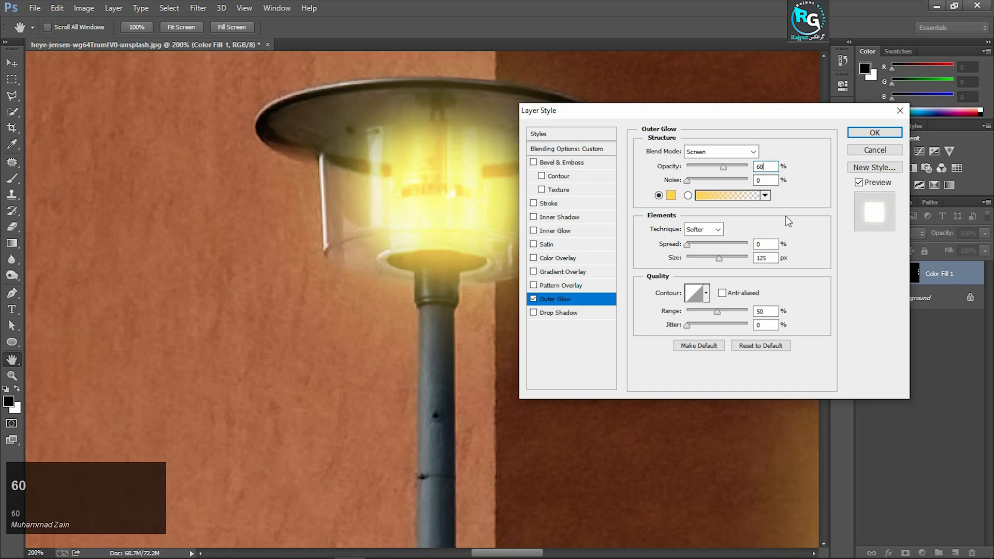
pyautogui.click(773, 258)
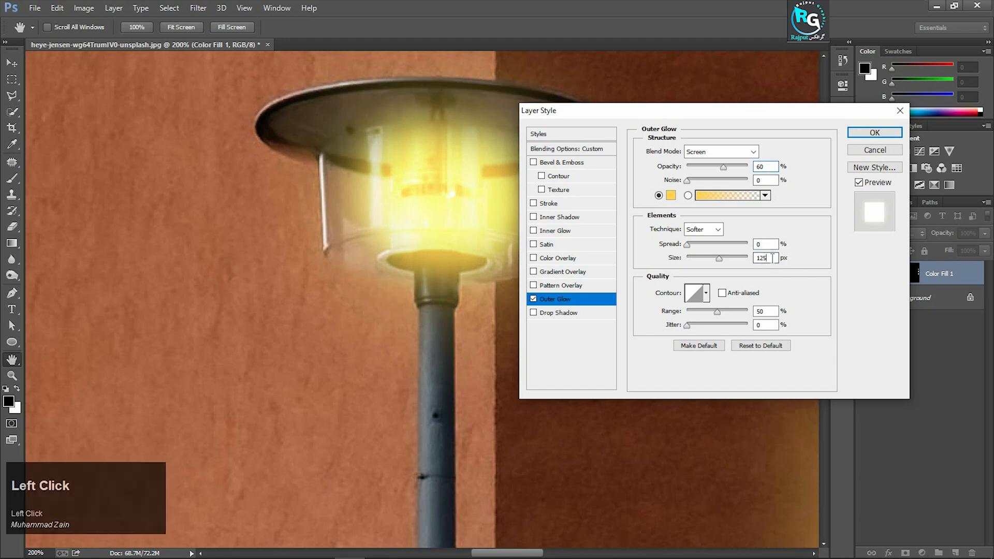
pyautogui.write('1')
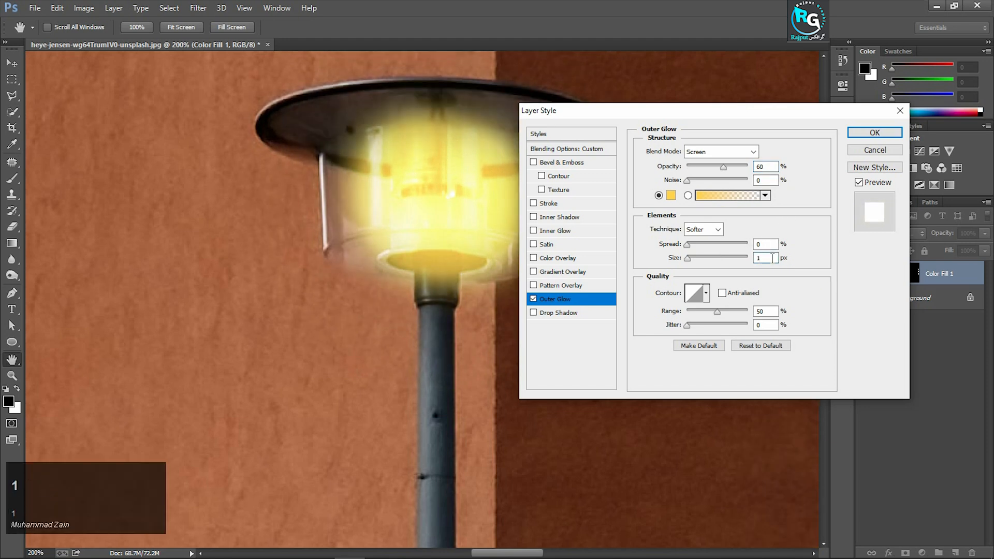
pyautogui.click(879, 134)
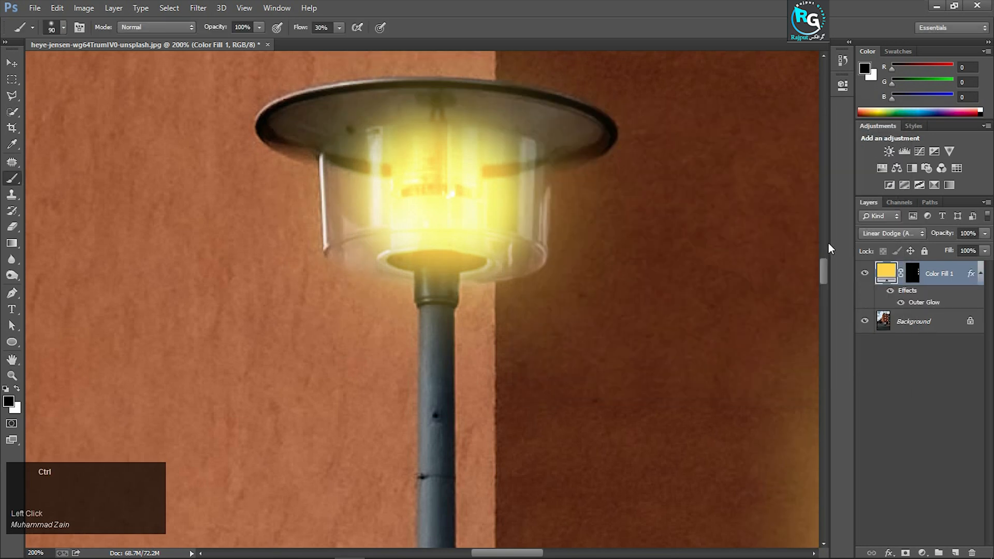
# Add a Color Lookup adjustment layer directly above the Background using the Moonlight.3DL 3DLUT file
pyautogui.hotkey('ctrl', '0')
pyautogui.click(917, 318)
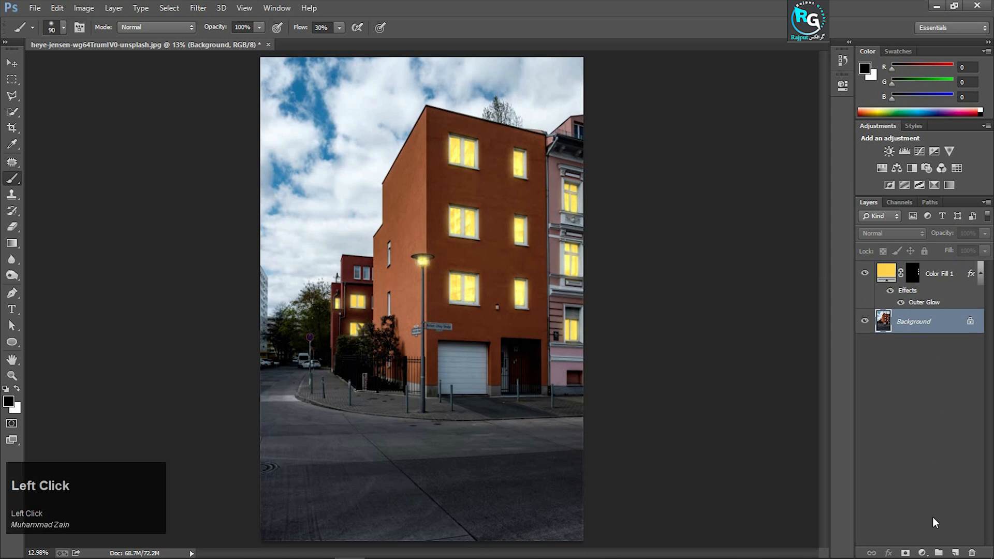
pyautogui.click(922, 553)
pyautogui.click(925, 471)
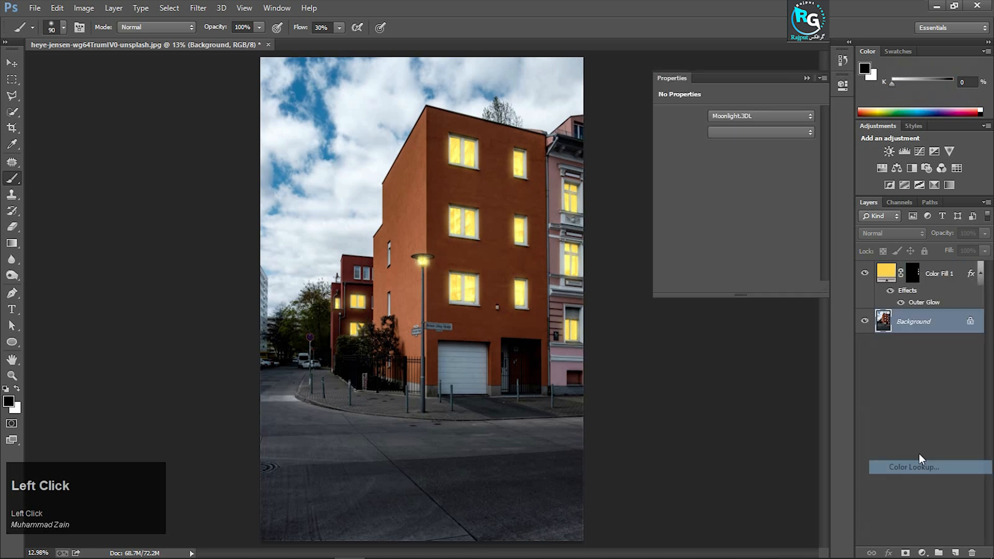
pyautogui.click(759, 117)
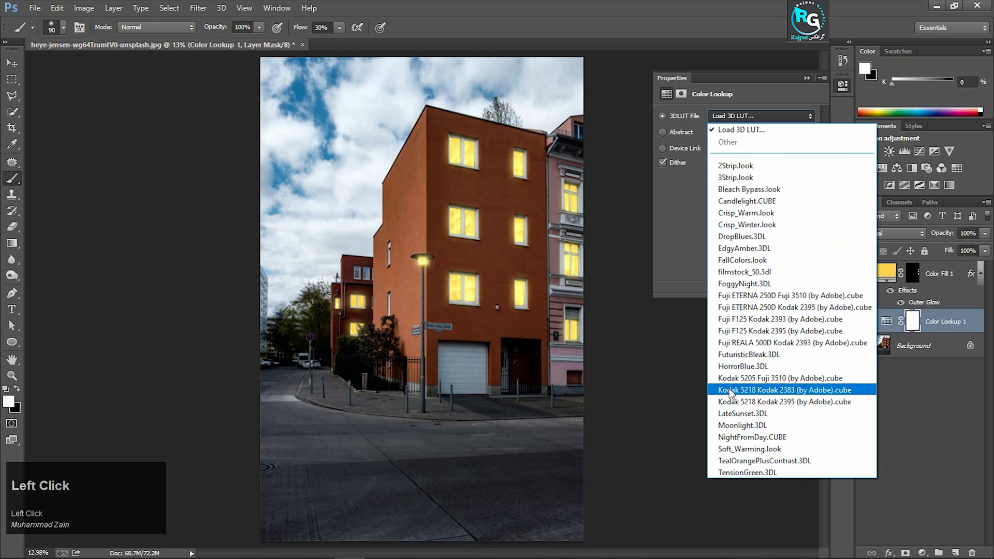
pyautogui.click(738, 429)
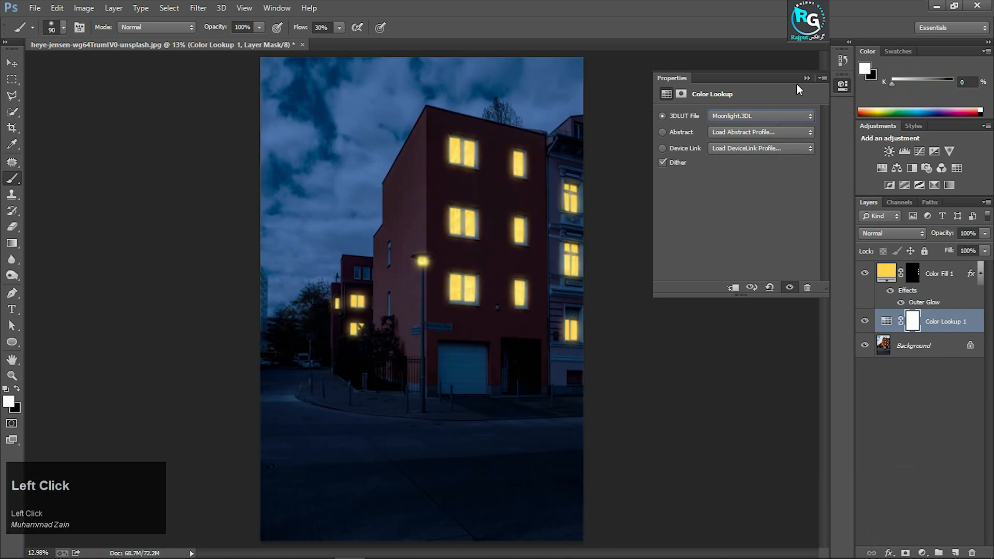
pyautogui.click(805, 77)
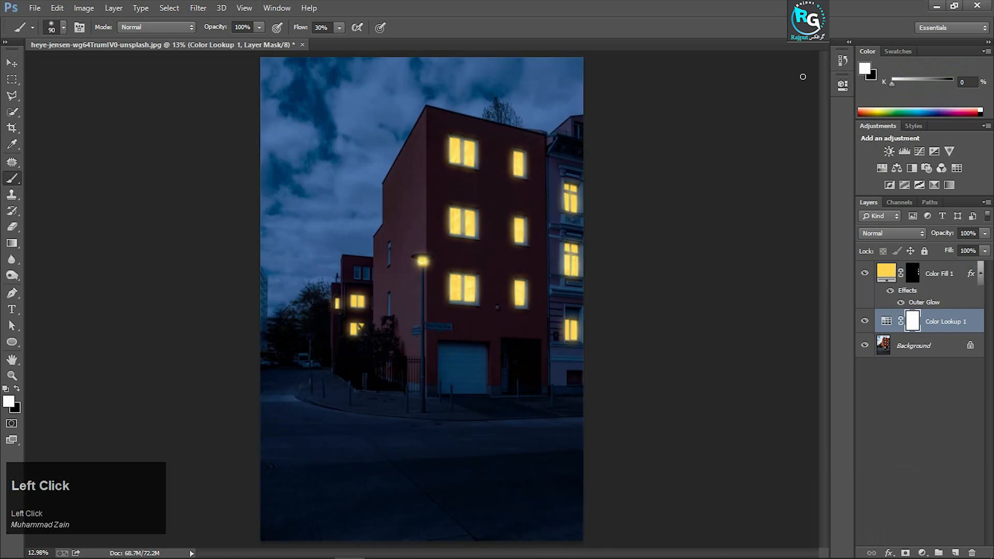
# Make the Color Lookup layer's mask active for painting
pyautogui.click(914, 324)
pyautogui.press('F11')
pyautogui.click(9, 402)
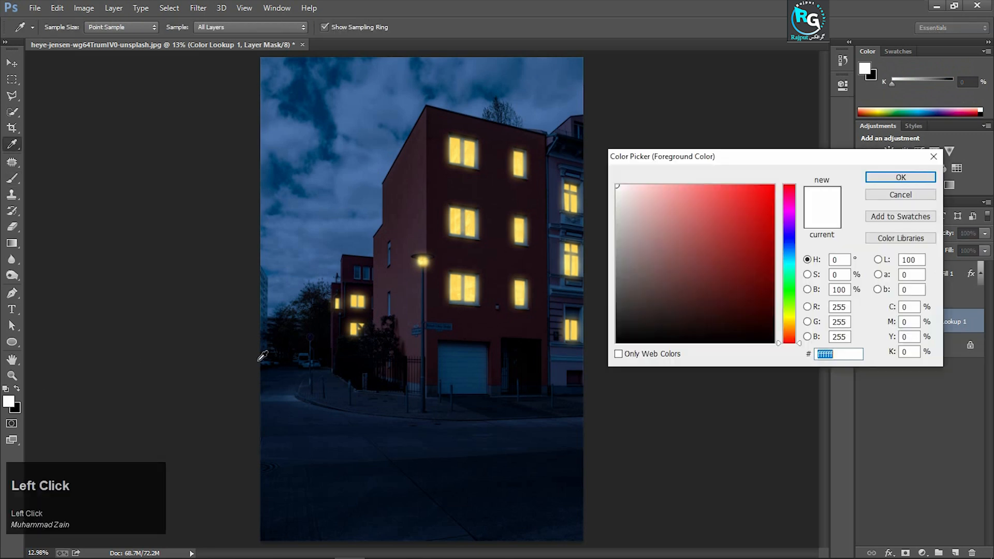
pyautogui.moveTo(620, 342); pyautogui.dragTo(606, 357)
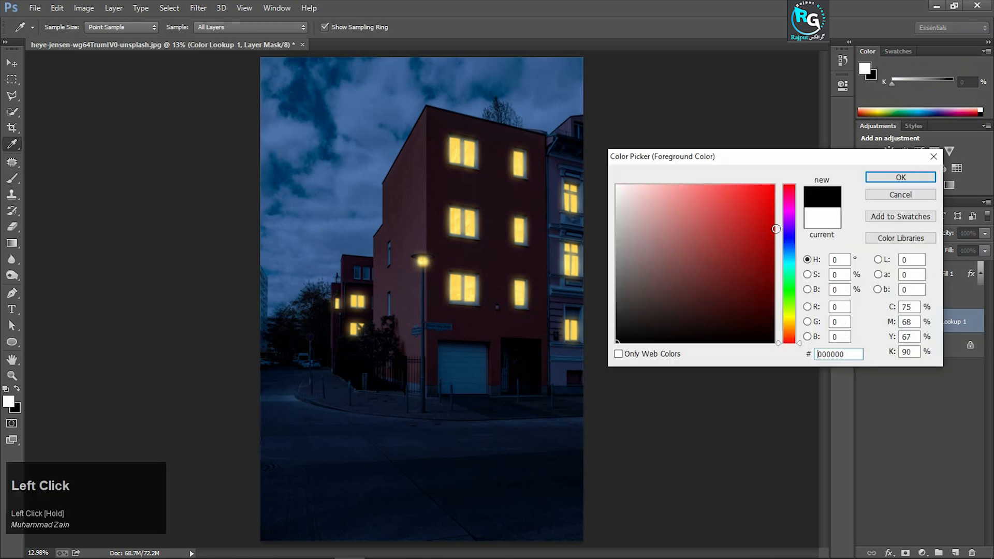
pyautogui.click(886, 193)
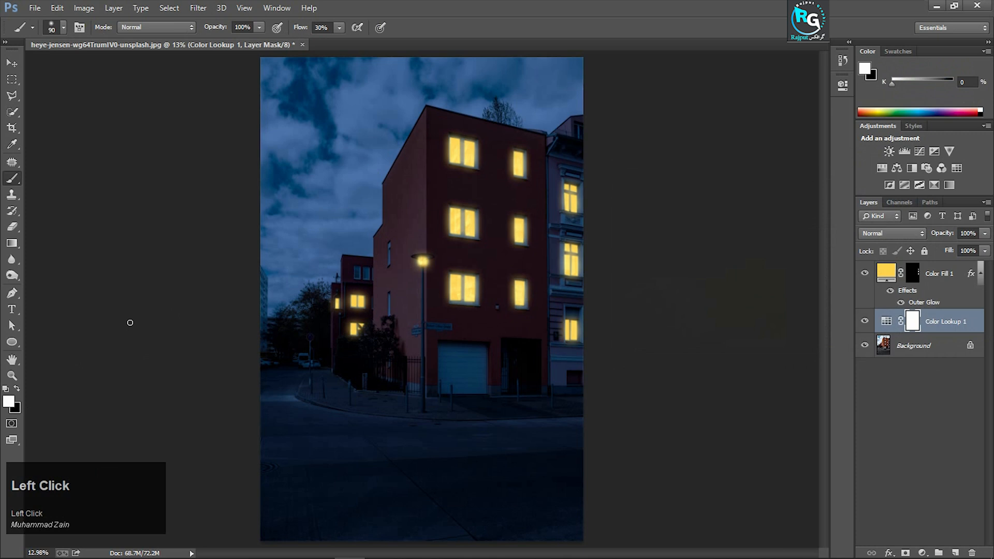
# Swap the foreground colour to black and set the Brush tool to Normal mode, 37% flow and 500 px size
pyautogui.click(17, 388)
pyautogui.rightClick(12, 178)
pyautogui.click(49, 176)
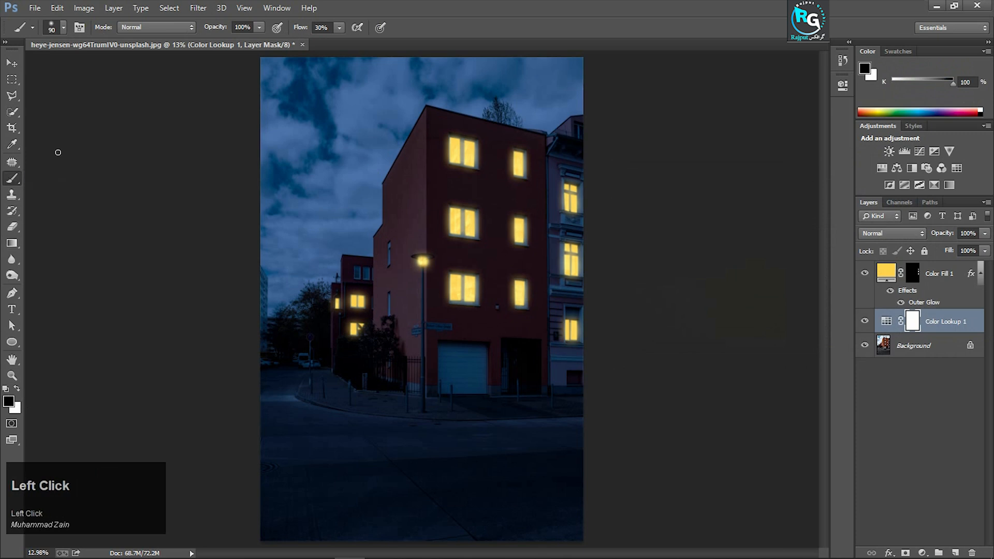
pyautogui.click(156, 27)
pyautogui.click(201, 41)
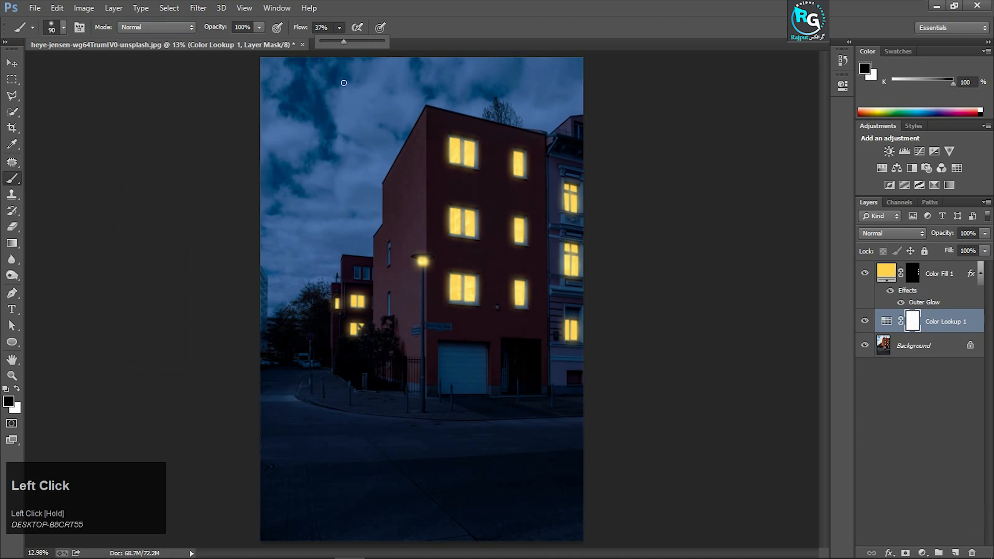
pyautogui.click(63, 27)
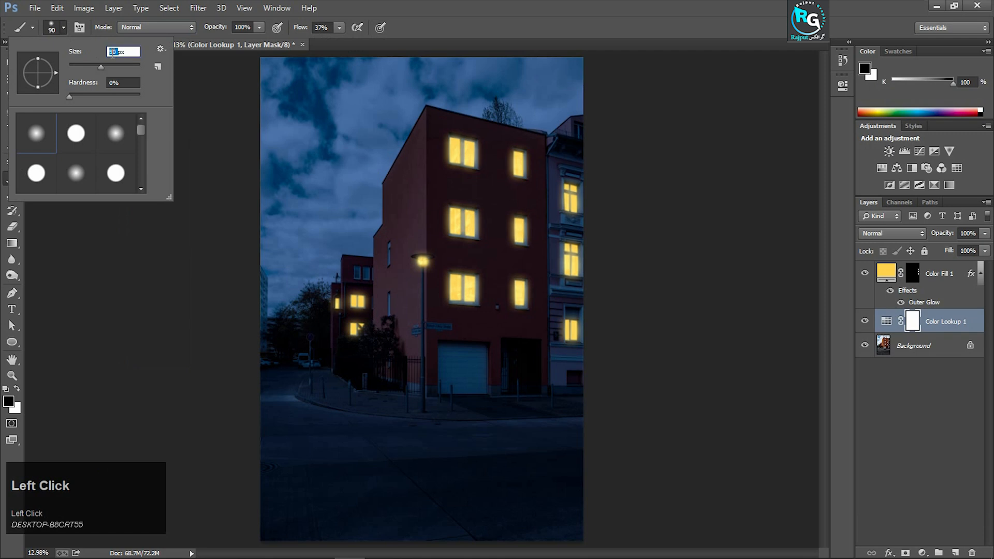
pyautogui.press('Return')
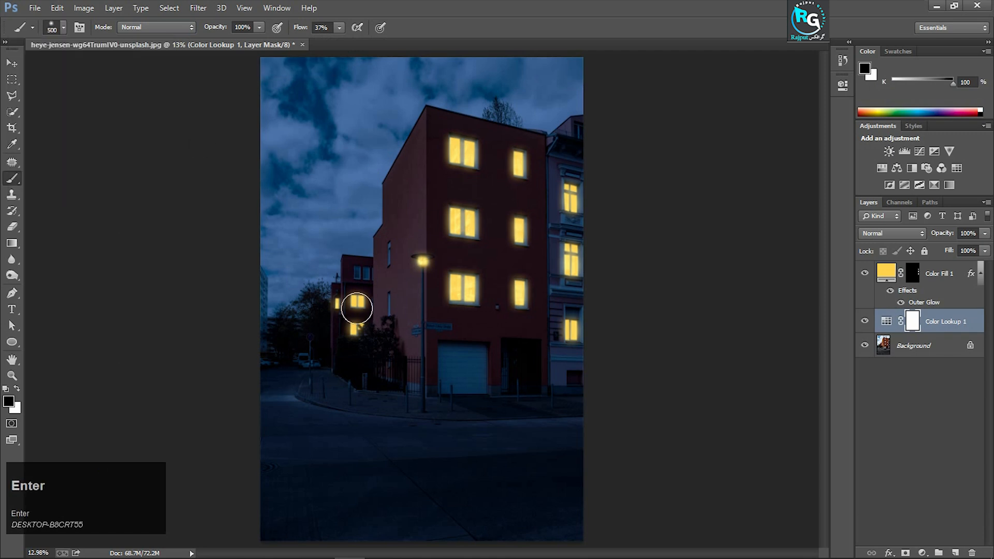
# Paint black on the Color Lookup mask below the street lamp to light the wall, garage door, pavement and nearby road
pyautogui.hotkey('ctrl', '=')
pyautogui.hotkey('ctrl', '=')
pyautogui.hotkey('ctrl', '=')
pyautogui.hotkey('ctrl', '=')
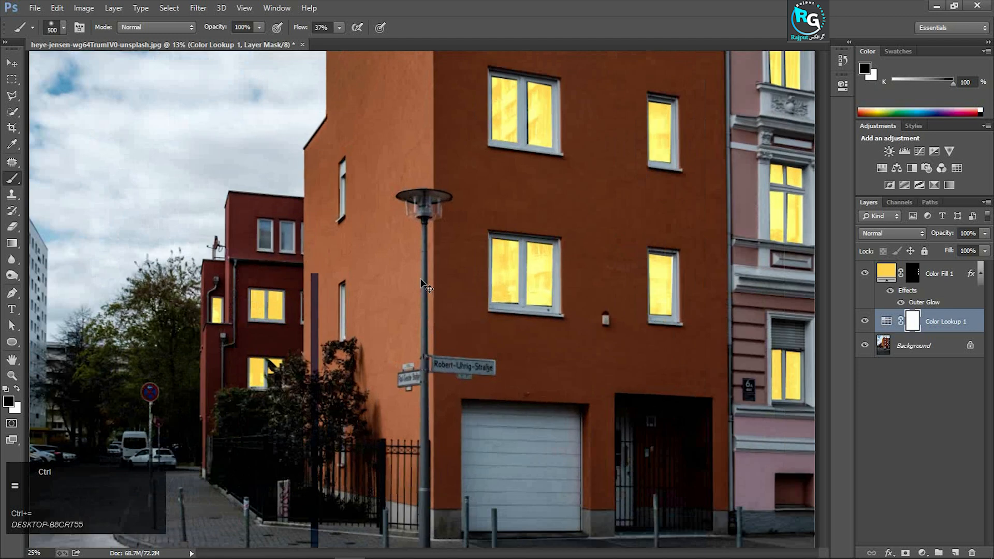
pyautogui.hotkey('ctrl', '=')
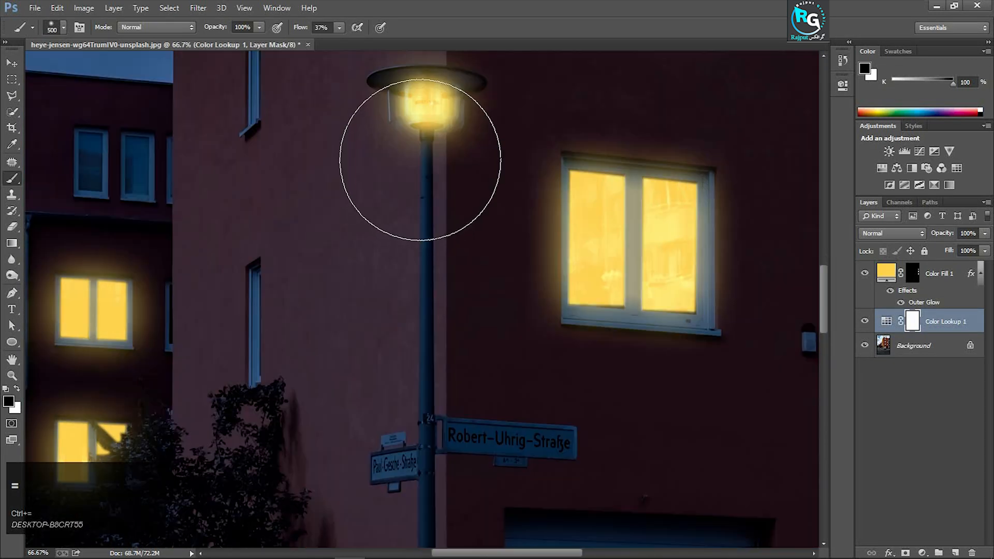
pyautogui.hotkey('ctrl', '-')
pyautogui.scroll(-2, 422, 162)
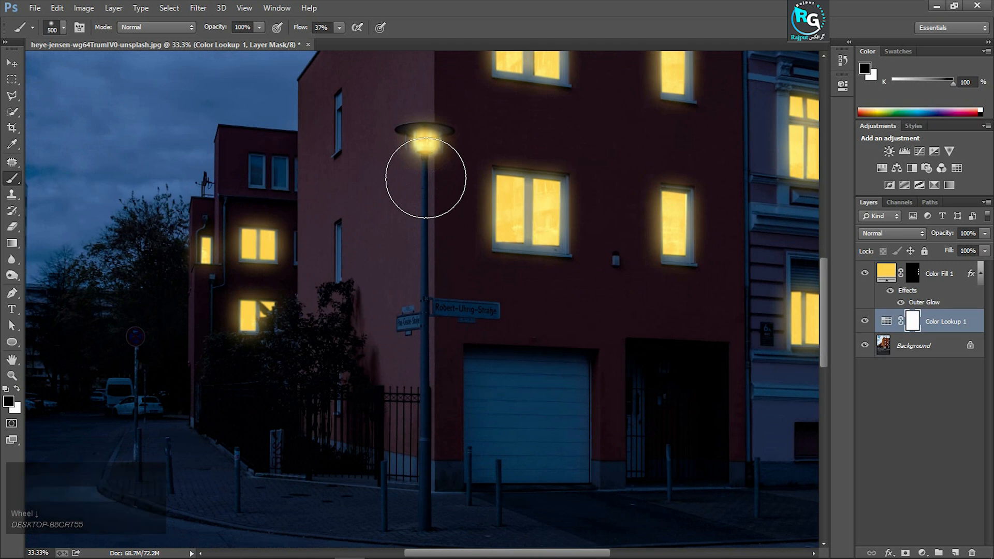
pyautogui.click(426, 178)
pyautogui.keyDown('shift'); pyautogui.click(426, 280); pyautogui.keyUp('shift')
pyautogui.moveTo(427, 280)
pyautogui.mouseDown()
pyautogui.moveTo(427, 515)
pyautogui.moveTo(342, 504)
pyautogui.moveTo(315, 448)
pyautogui.moveTo(377, 350)
pyautogui.moveTo(405, 194)
pyautogui.moveTo(359, 315)
pyautogui.moveTo(306, 402)
pyautogui.moveTo(302, 506)
pyautogui.moveTo(380, 508)
pyautogui.moveTo(480, 484)
pyautogui.moveTo(460, 193)
pyautogui.moveTo(494, 263)
pyautogui.moveTo(505, 406)
pyautogui.moveTo(465, 486)
pyautogui.moveTo(345, 499)
pyautogui.moveTo(258, 491)
pyautogui.moveTo(329, 527)
pyautogui.moveTo(487, 530)
pyautogui.moveTo(344, 523)
pyautogui.moveTo(488, 517)
pyautogui.moveTo(539, 529)
pyautogui.moveTo(185, 510)
pyautogui.moveTo(253, 523)
pyautogui.moveTo(448, 514)
pyautogui.moveTo(393, 461)
pyautogui.moveTo(423, 454)
pyautogui.moveTo(423, 464)
pyautogui.moveTo(357, 473)
pyautogui.moveTo(239, 456)
pyautogui.moveTo(351, 477)
pyautogui.moveTo(503, 475)
pyautogui.moveTo(242, 479)
pyautogui.moveTo(182, 446)
pyautogui.moveTo(519, 451)
pyautogui.mouseUp()
pyautogui.scroll(-4, 422, 455)
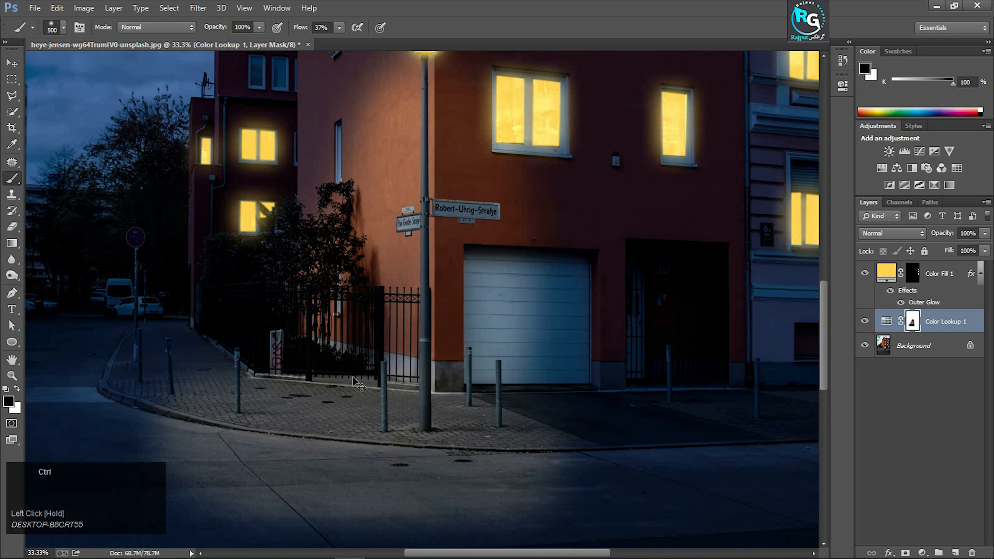
pyautogui.hotkey('ctrl', '0')
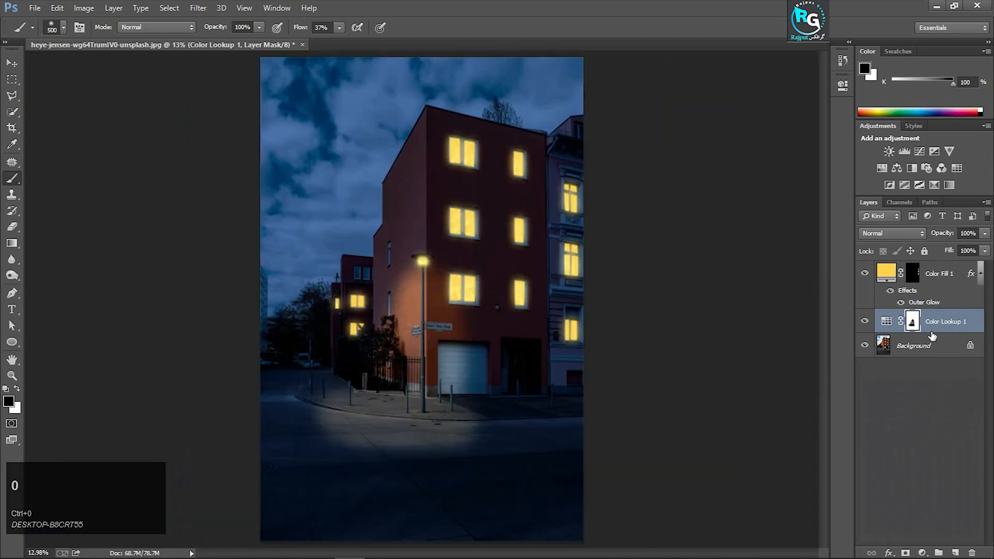
# Add a second Solid Color fill layer above Color Fill 1 in the copied yellow fed24c
pyautogui.click(932, 278)
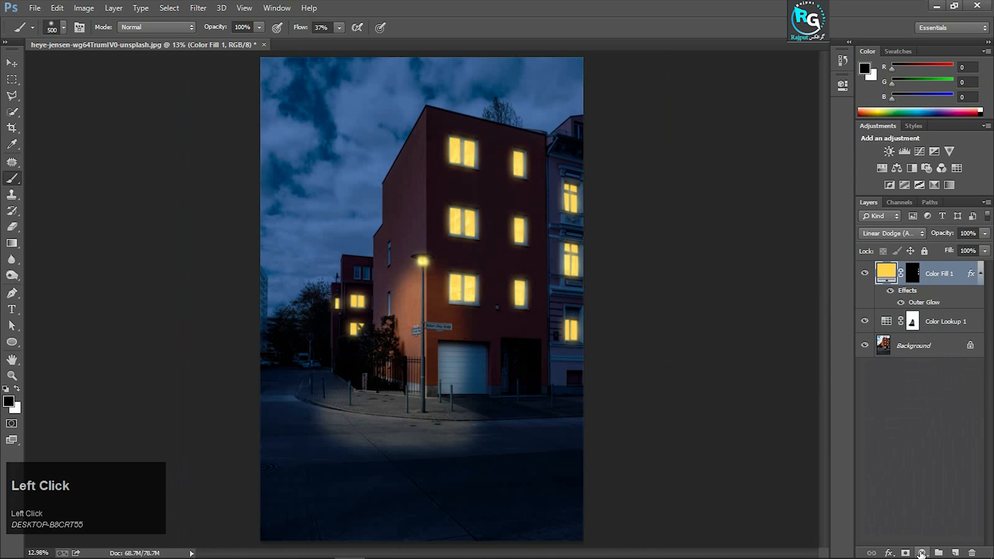
pyautogui.click(921, 553)
pyautogui.click(930, 285)
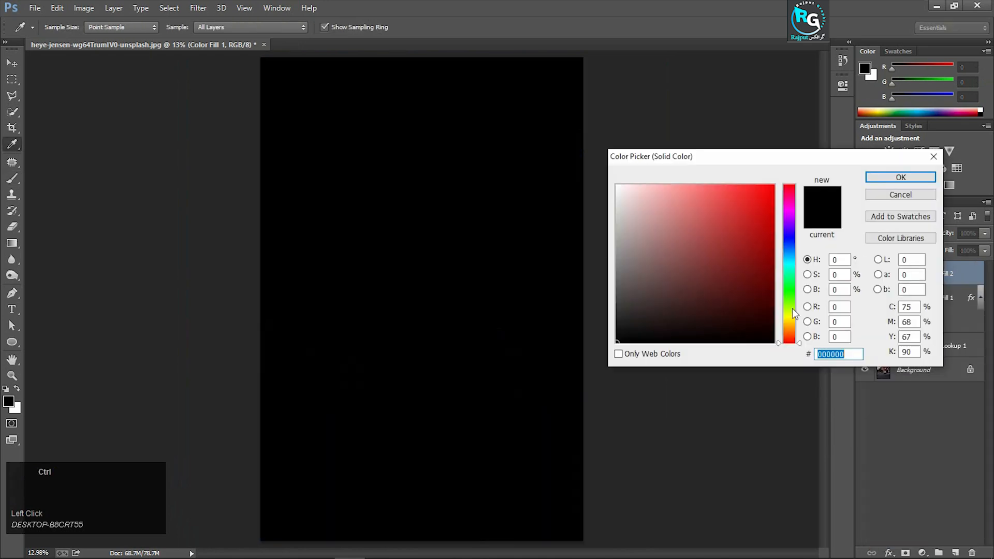
pyautogui.write('fed24c')
pyautogui.click(880, 178)
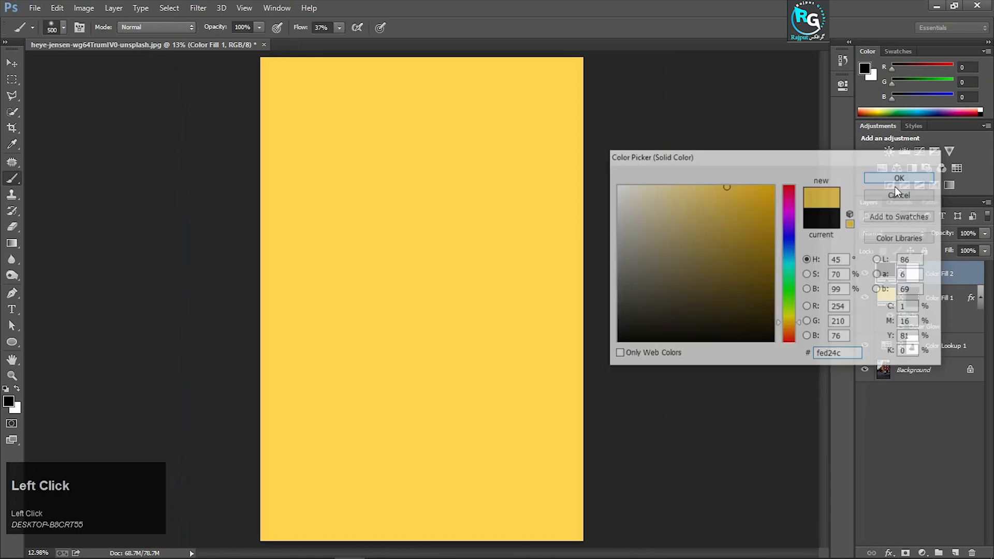
# Set the second yellow fill layer's blend mode to Overlay and make its layer mask active
pyautogui.click(906, 230)
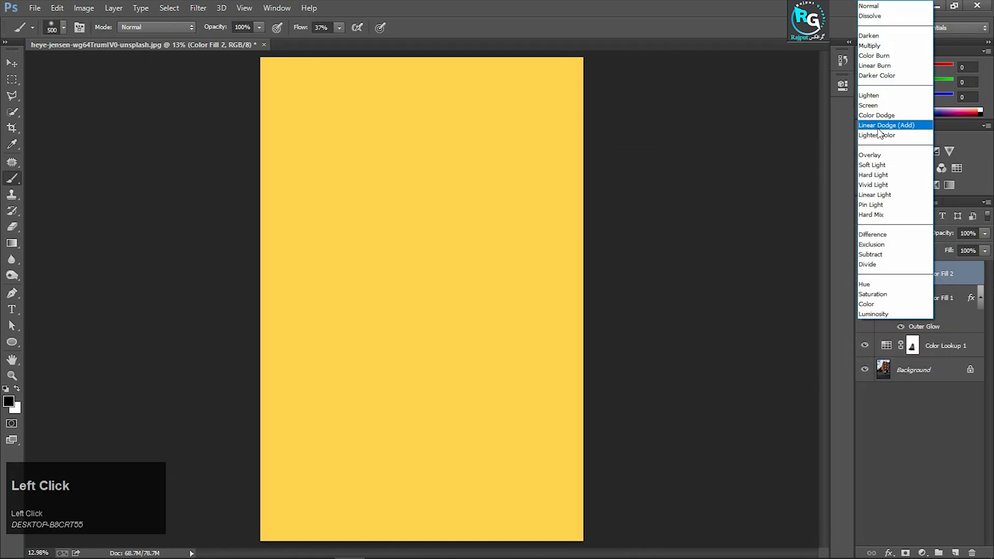
pyautogui.click(878, 155)
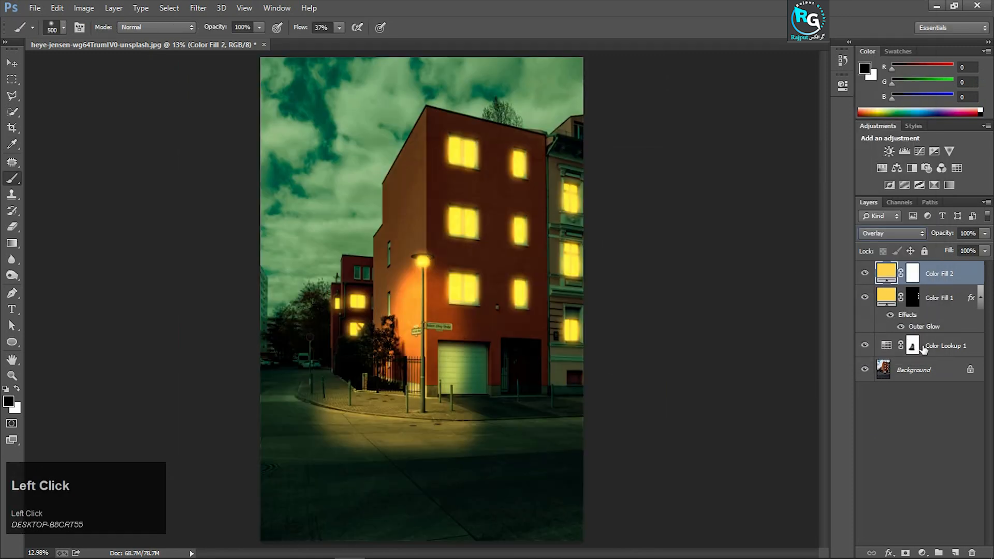
pyautogui.click(912, 274)
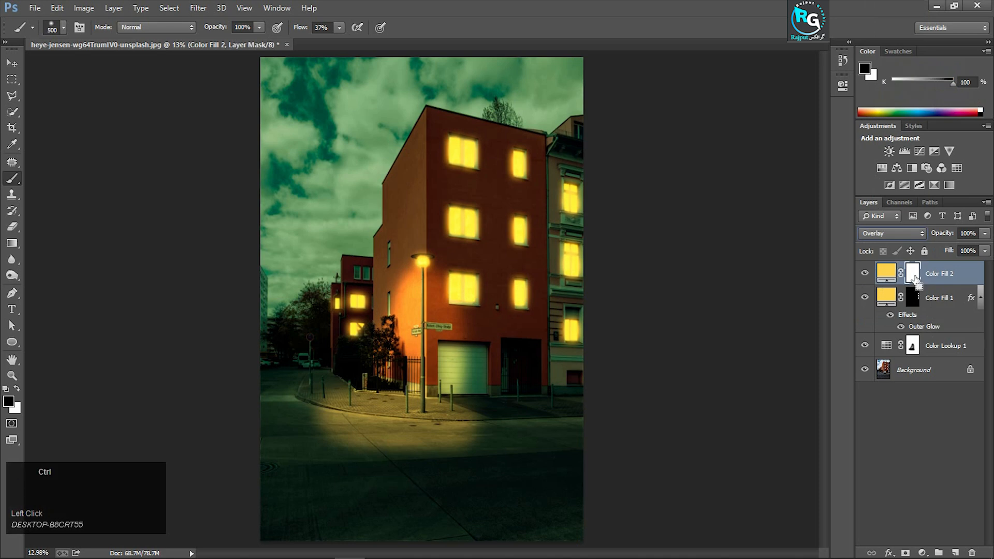
# Invert the Color Fill 2 mask to black and try painting below the street lamp with the black 500 px brush
pyautogui.hotkey('ctrl', 'i')
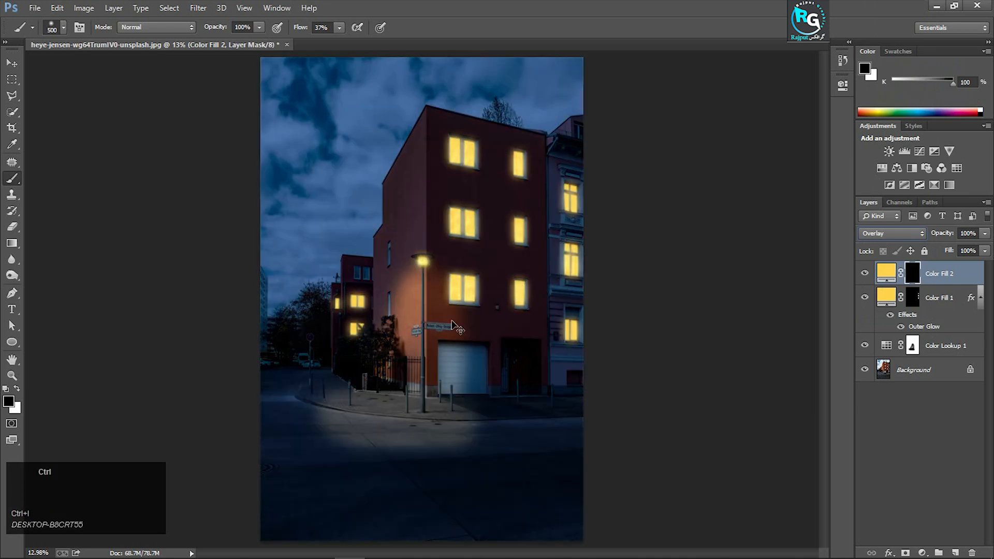
pyautogui.hotkey('ctrl', '=')
pyautogui.hotkey('ctrl', '=')
pyautogui.hotkey('ctrl', '=')
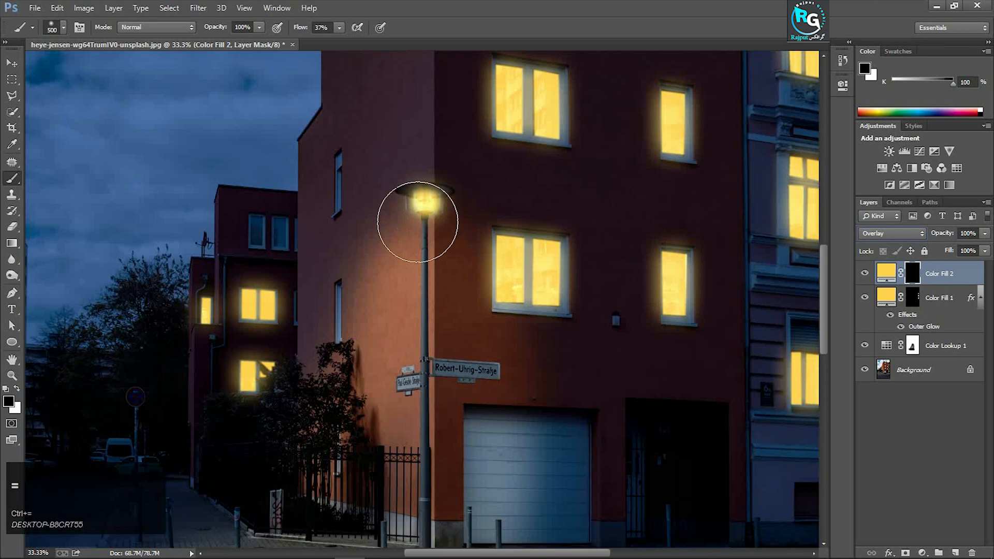
pyautogui.scroll(-1, 426, 231)
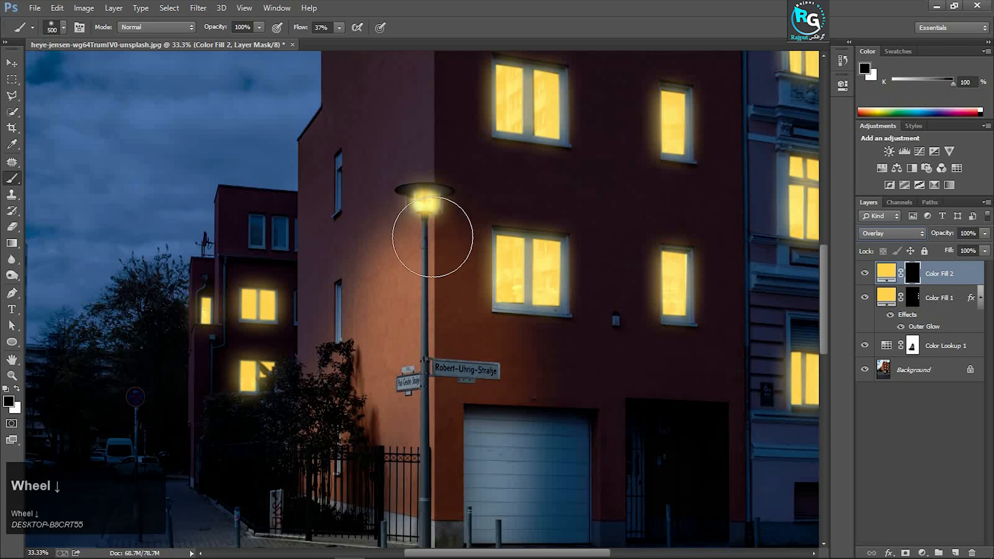
pyautogui.scroll(-1, 426, 230)
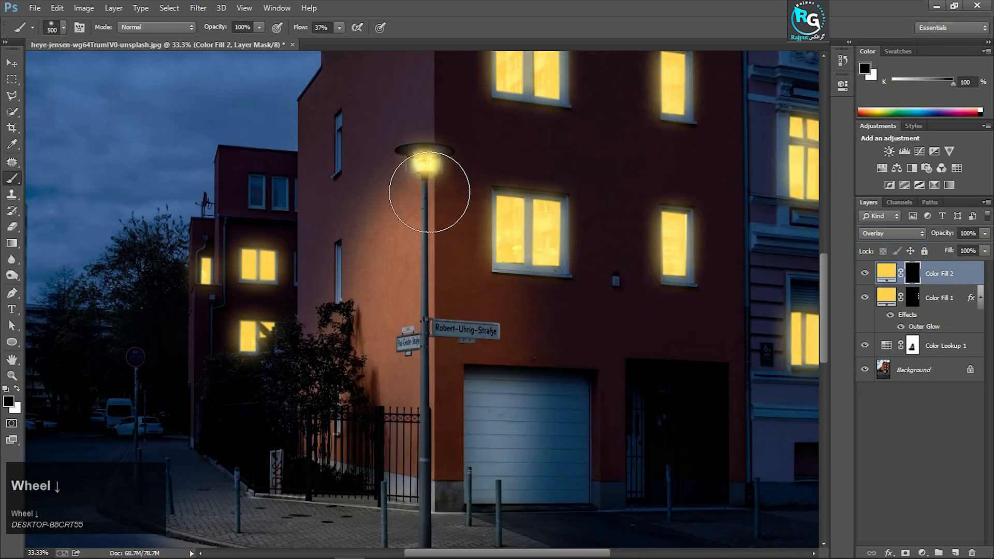
pyautogui.moveTo(423, 199); pyautogui.dragTo(422, 337)
pyautogui.click(417, 189)
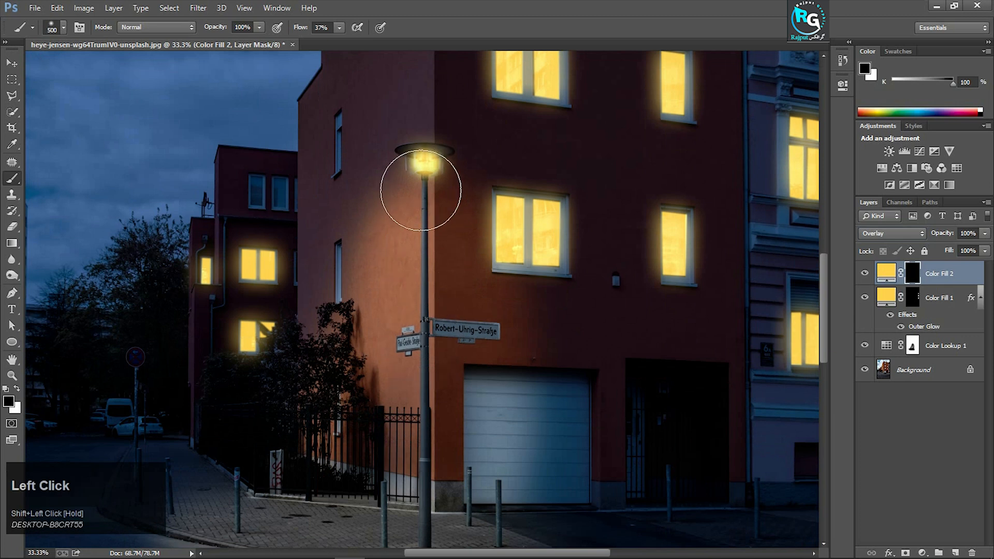
# Swap the foreground colour to white and paint the Color Fill 2 mask over the wall, garage door, signs and pavement around the lamp
pyautogui.click(17, 389)
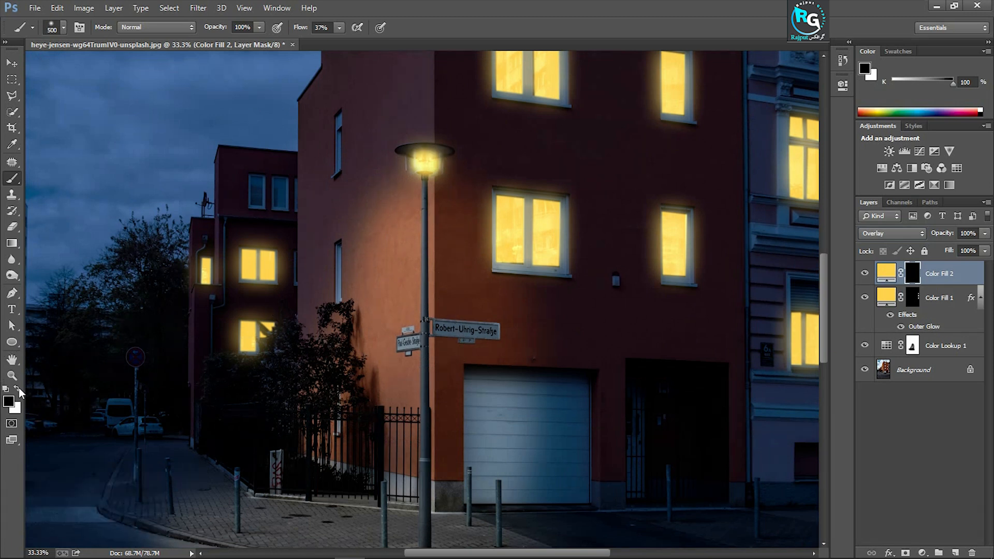
pyautogui.moveTo(425, 184)
pyautogui.mouseDown()
pyautogui.moveTo(424, 510)
pyautogui.moveTo(412, 455)
pyautogui.moveTo(413, 222)
pyautogui.moveTo(396, 306)
pyautogui.moveTo(430, 232)
pyautogui.mouseUp()
pyautogui.moveTo(453, 470)
pyautogui.mouseDown()
pyautogui.moveTo(430, 418)
pyautogui.moveTo(356, 421)
pyautogui.moveTo(381, 438)
pyautogui.moveTo(469, 443)
pyautogui.moveTo(300, 428)
pyautogui.moveTo(505, 440)
pyautogui.mouseUp()
pyautogui.scroll(-3, 444, 413)
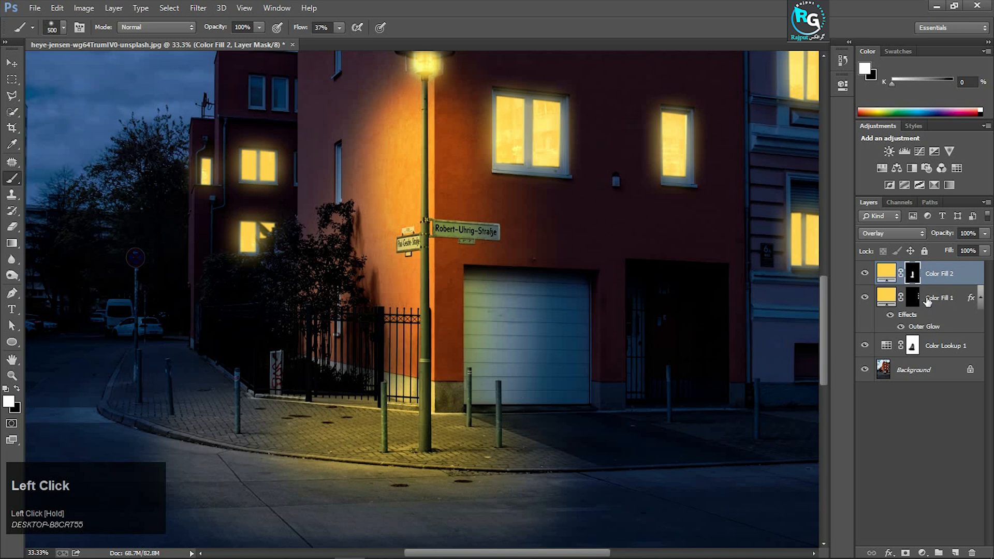
# Group Color Fill 2, Color Fill 1 and Color Lookup 1, and switch the group's visibility off and on to compare with the original photo
pyautogui.keyDown('shift'); pyautogui.click(947, 346); pyautogui.keyUp('shift')
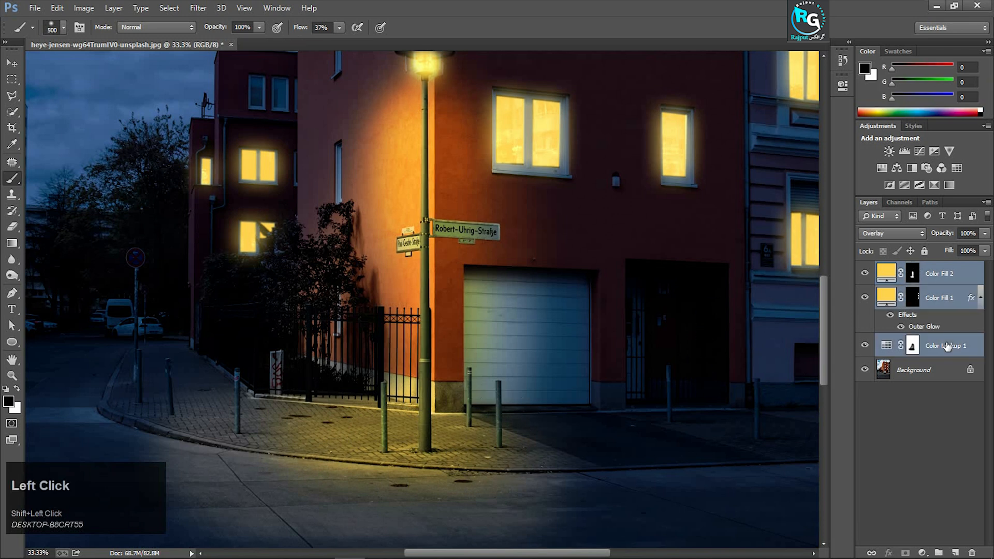
pyautogui.hotkey('ctrl', 'g')
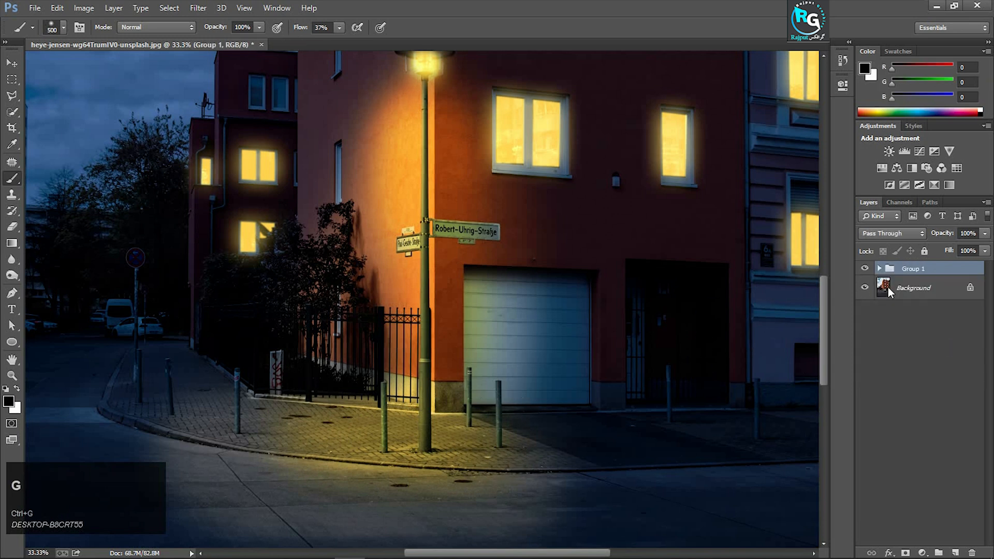
pyautogui.hotkey('ctrl', '0')
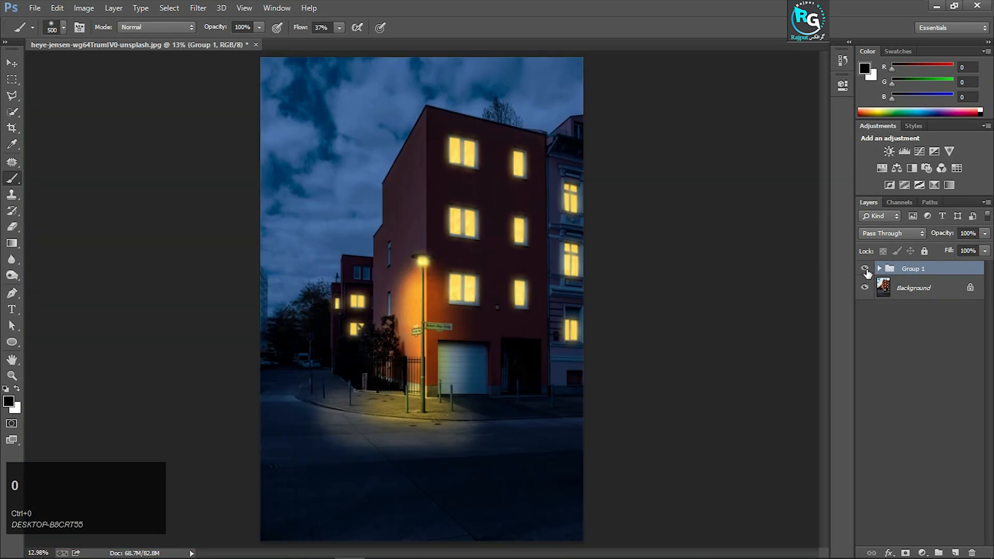
pyautogui.click(866, 268)
pyautogui.click(866, 269)
pyautogui.click(866, 269)
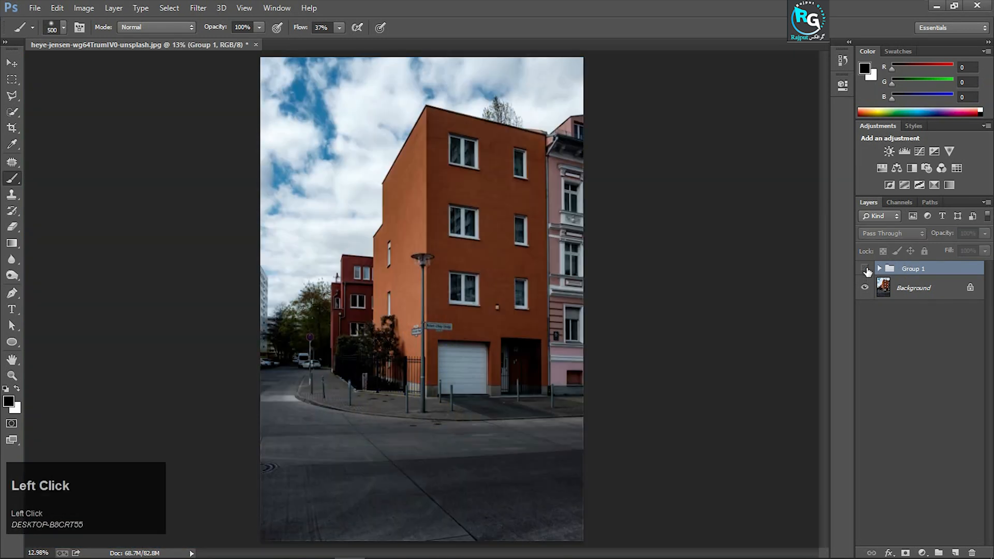
pyautogui.click(866, 268)
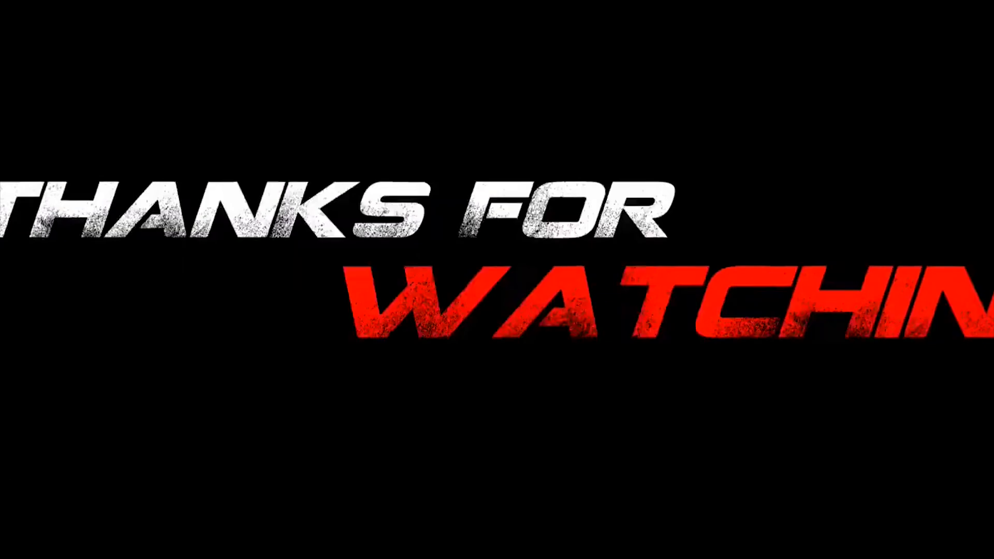